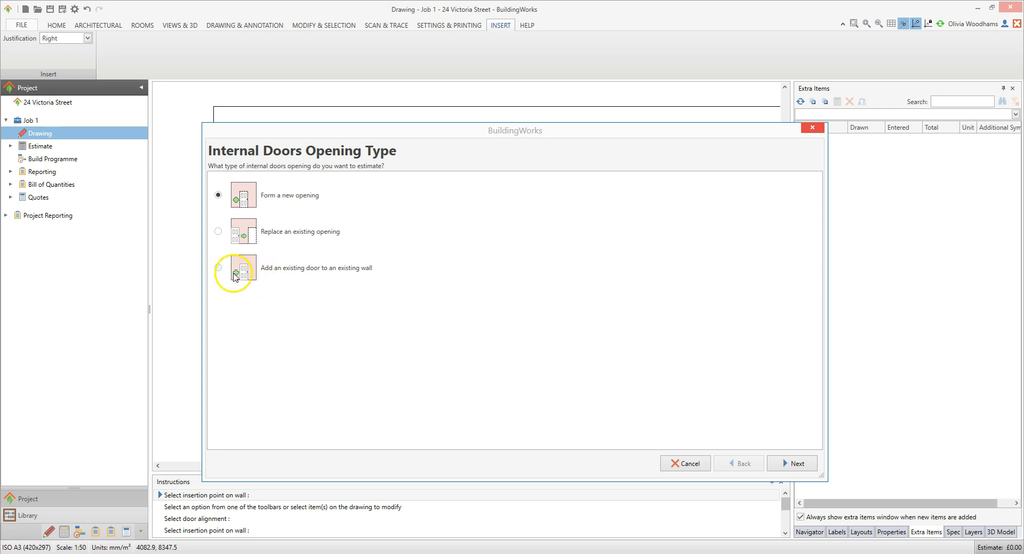
Step: Choose adding an existing door to an existing wall as the internal door opening type
{"action": "left_click", "coordinate": [219, 267]}
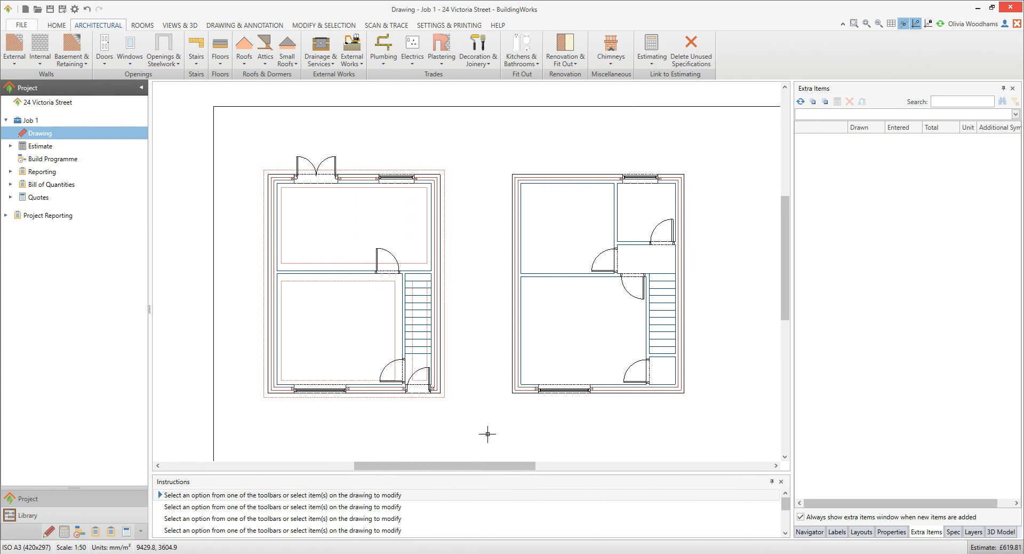
Step: Set the staircase in the left floor plan as existing so its quantities are excluded from the estimate
{"action": "left_click", "coordinate": [419, 347]}
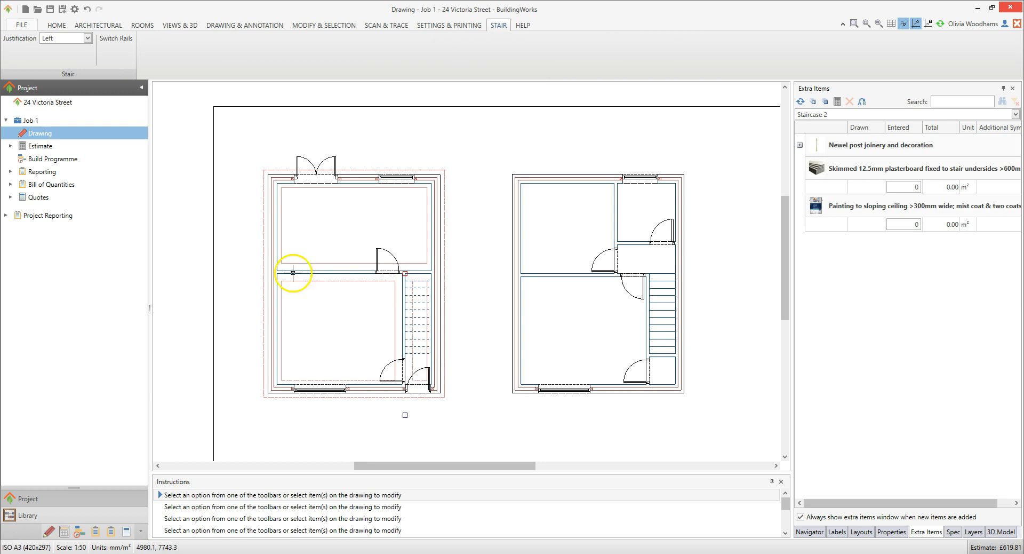
{"action": "left_click", "coordinate": [98, 26]}
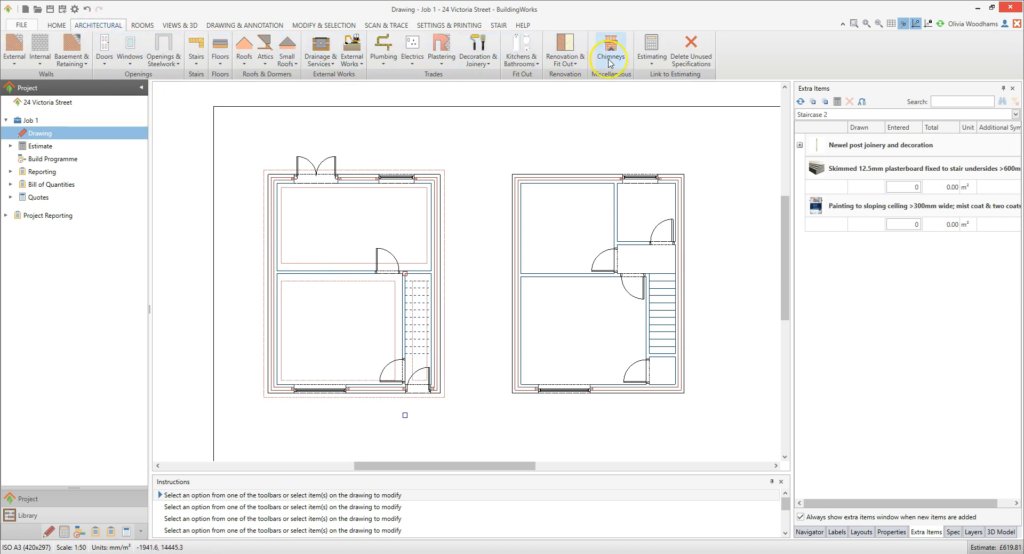
{"action": "left_click", "coordinate": [646, 60]}
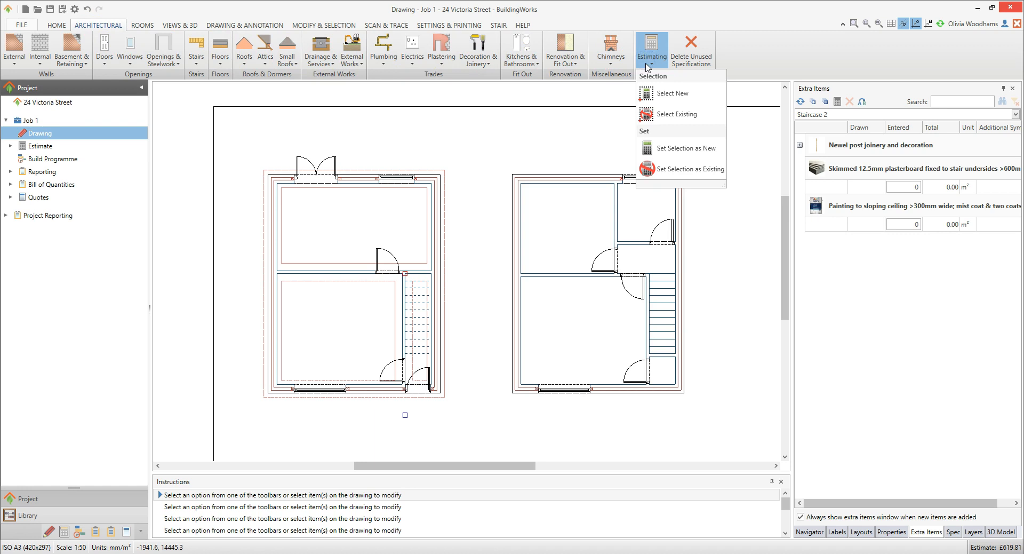
{"action": "left_click", "coordinate": [700, 176]}
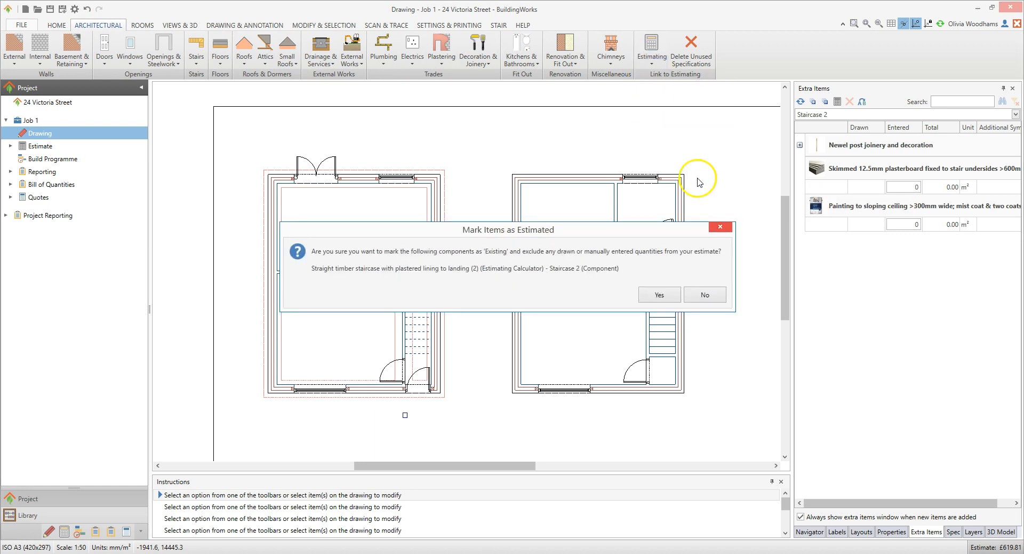
{"action": "left_click", "coordinate": [674, 296]}
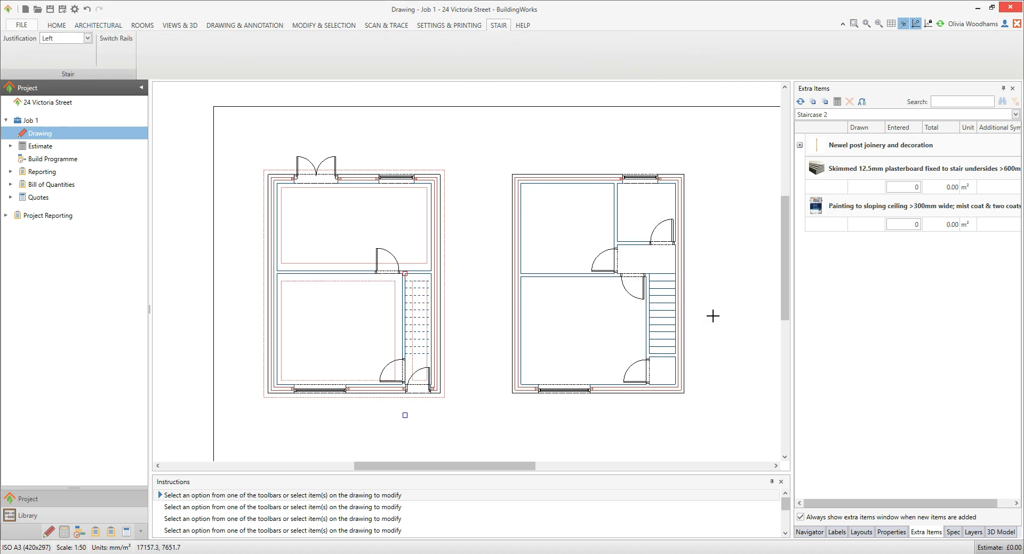
{"action": "key", "text": "Escape"}
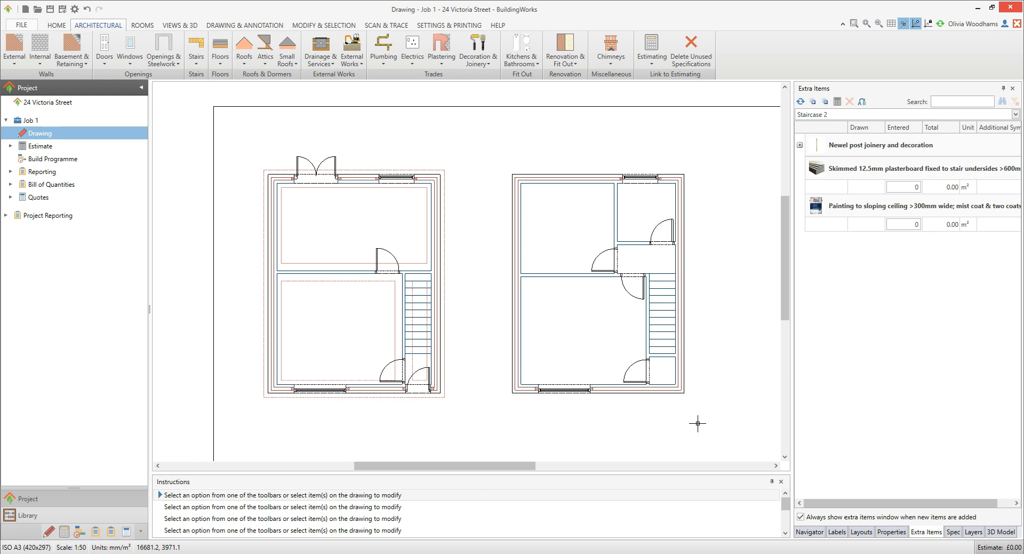
Step: Survey all rooms on both floor plans
{"action": "left_click", "coordinate": [143, 25]}
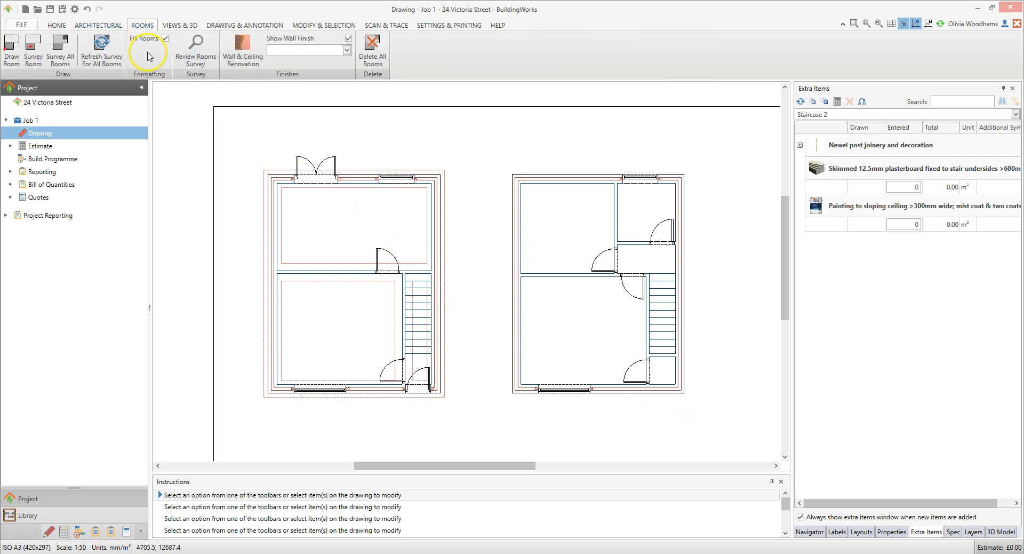
{"action": "left_click", "coordinate": [62, 58]}
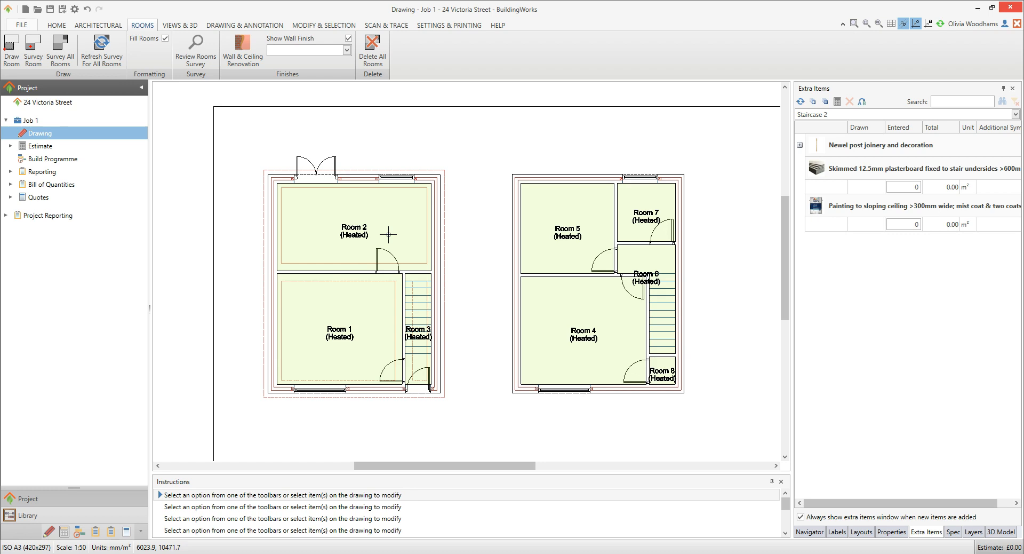
Step: Rename Room 1 as Lounge using the preset room names
{"action": "left_click", "coordinate": [349, 327]}
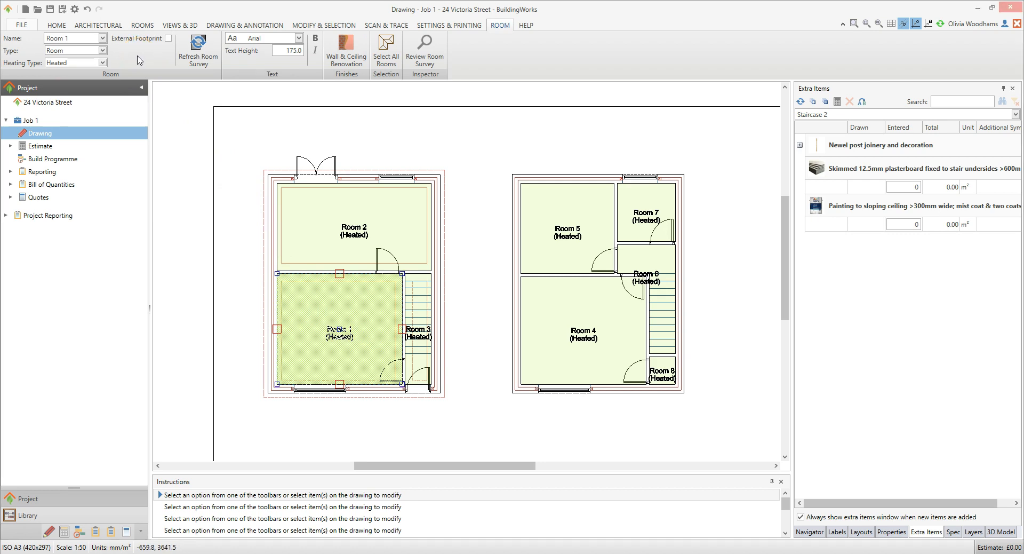
{"action": "left_click", "coordinate": [102, 38]}
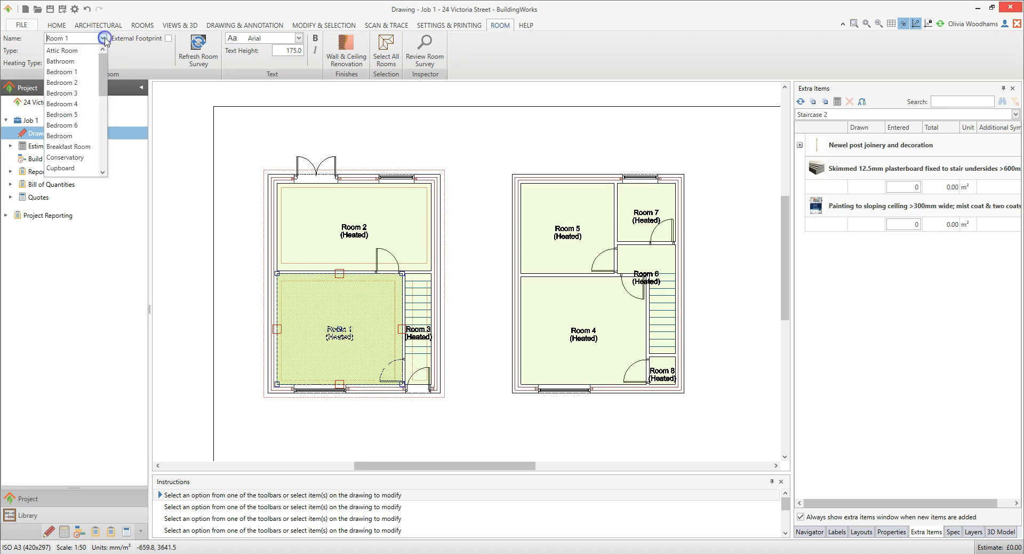
{"action": "left_click_drag", "start_coordinate": [103, 65], "coordinate": [92, 119]}
{"action": "left_click", "coordinate": [92, 115]}
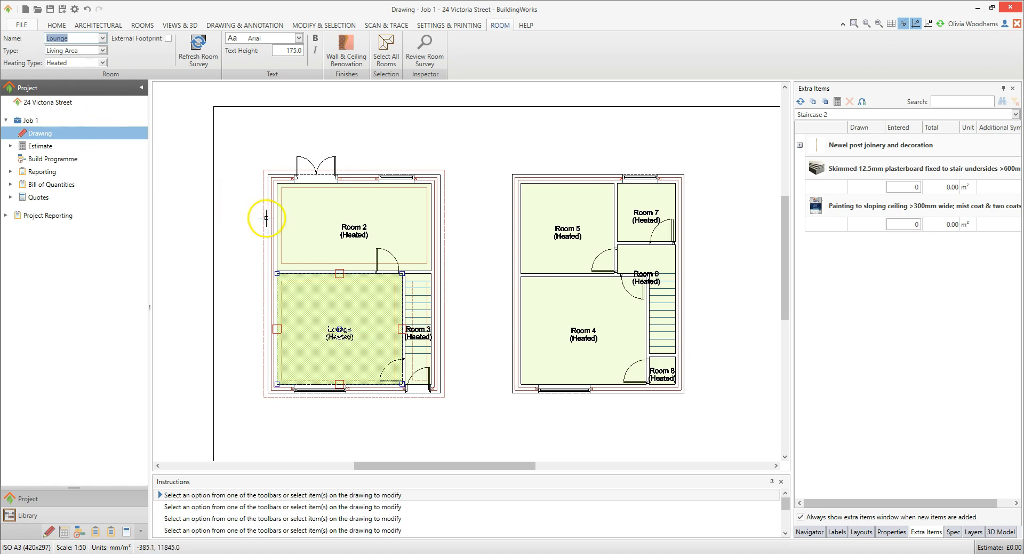
Step: Rename Room 2 as Kitchen/Diner using the preset room names
{"action": "left_click", "coordinate": [352, 232]}
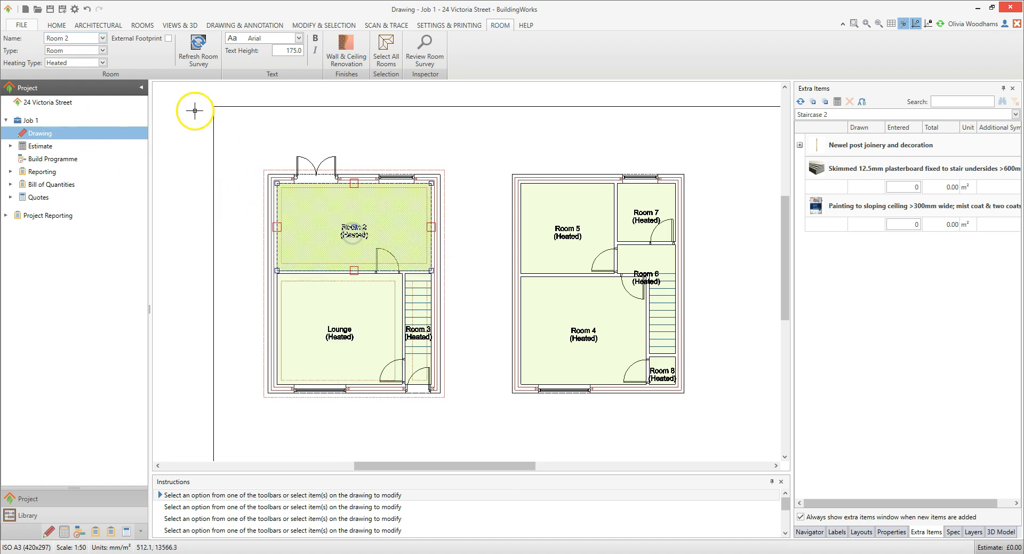
{"action": "left_click", "coordinate": [102, 38]}
{"action": "scroll", "coordinate": [80, 107], "scroll_direction": "down", "scroll_amount": 4}
{"action": "left_click", "coordinate": [93, 107]}
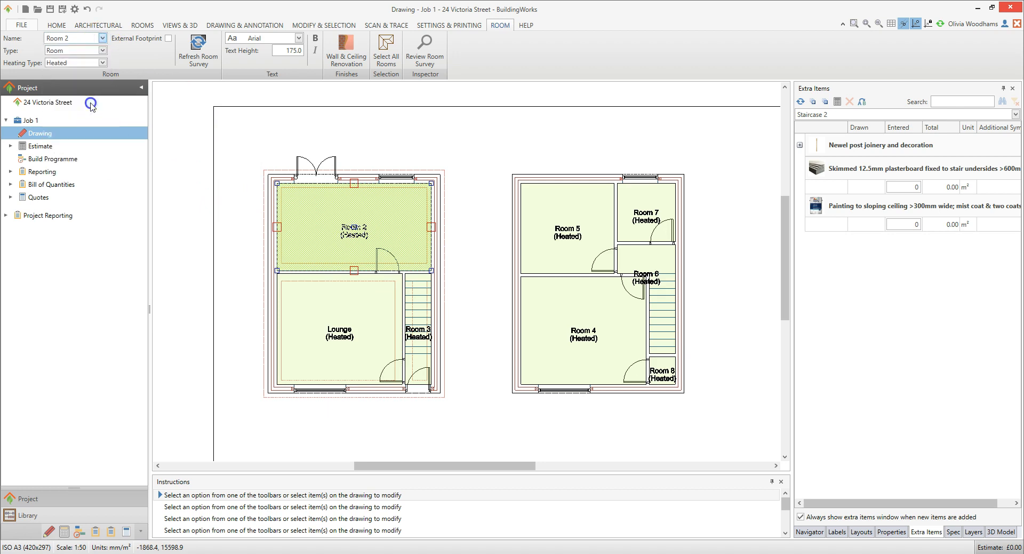
Step: Rename Room 4 in the right floor plan as Bedroom 1
{"action": "left_click", "coordinate": [574, 330]}
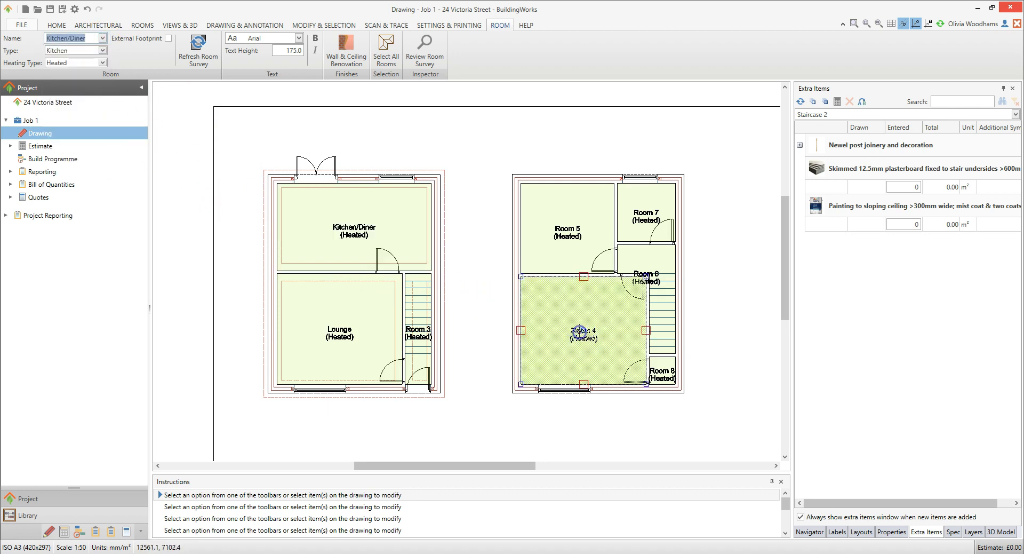
{"action": "left_click", "coordinate": [102, 39]}
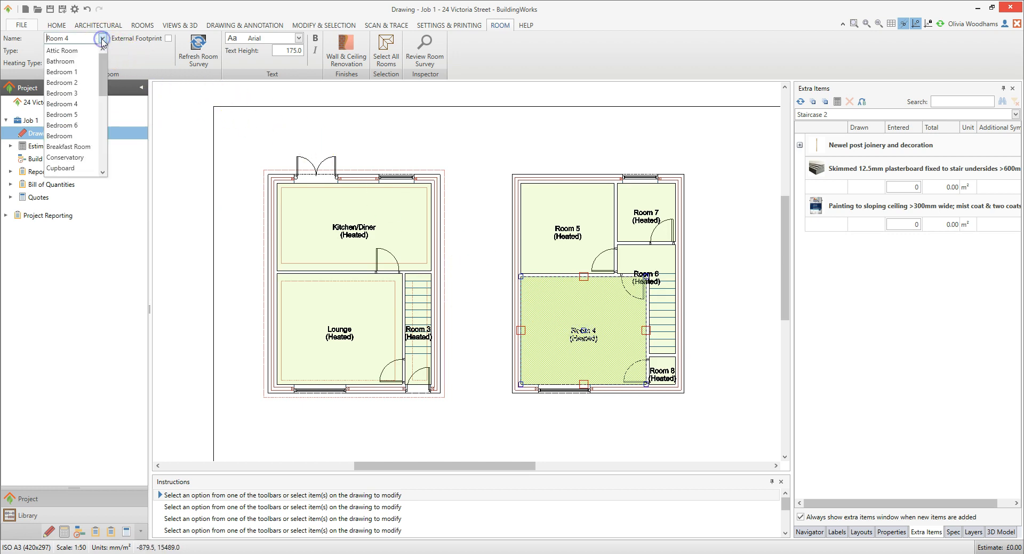
{"action": "left_click", "coordinate": [81, 77]}
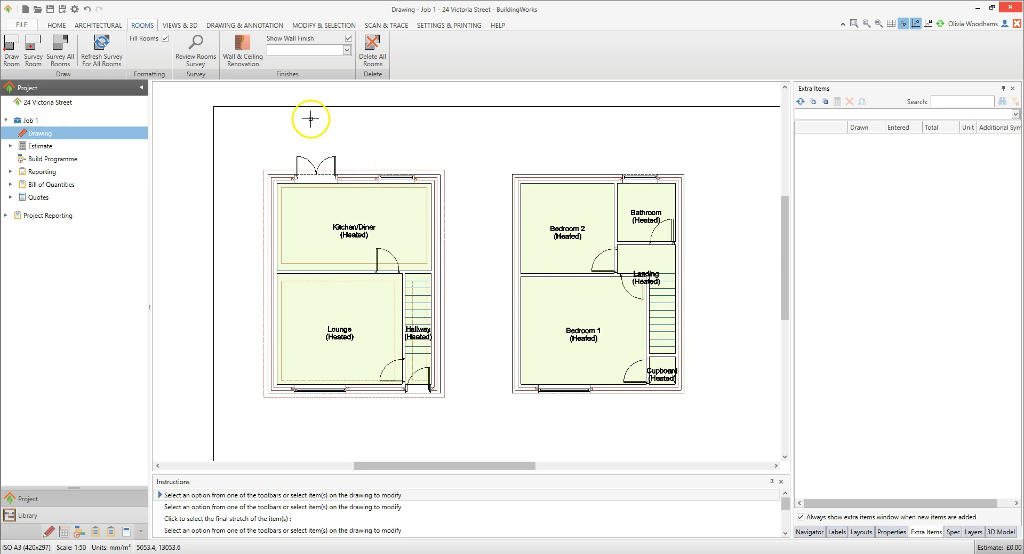
Step: Start an internal decoration component in Wall & Ceiling Renovation with the Internal decoration specification, applied to all rooms
{"action": "left_click", "coordinate": [248, 64]}
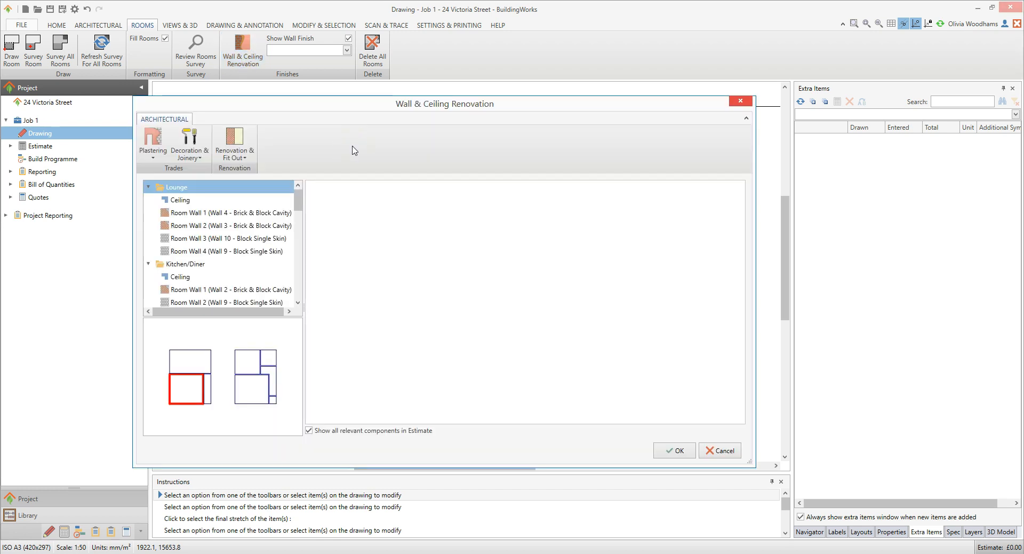
{"action": "left_click", "coordinate": [356, 148]}
{"action": "left_click", "coordinate": [200, 154]}
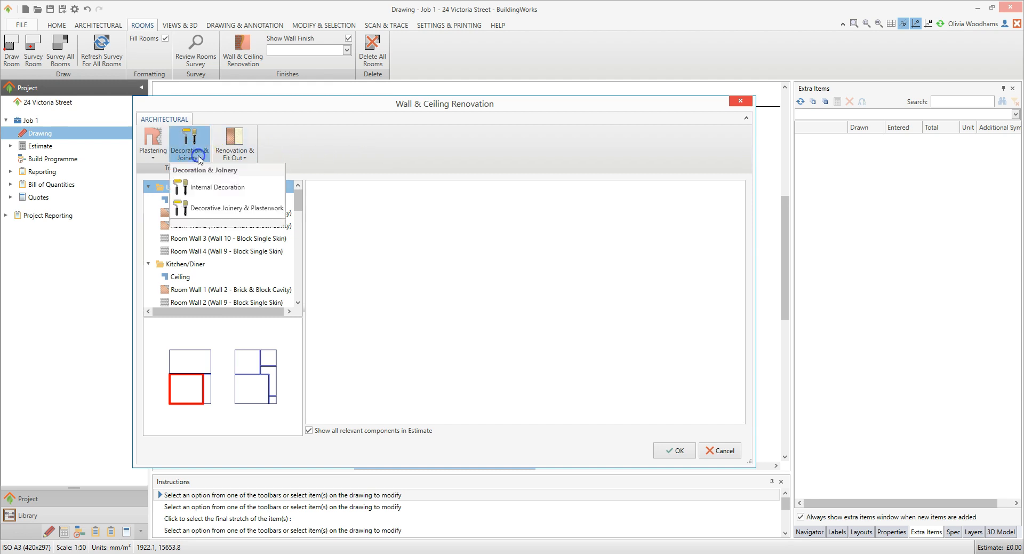
{"action": "left_click", "coordinate": [259, 190]}
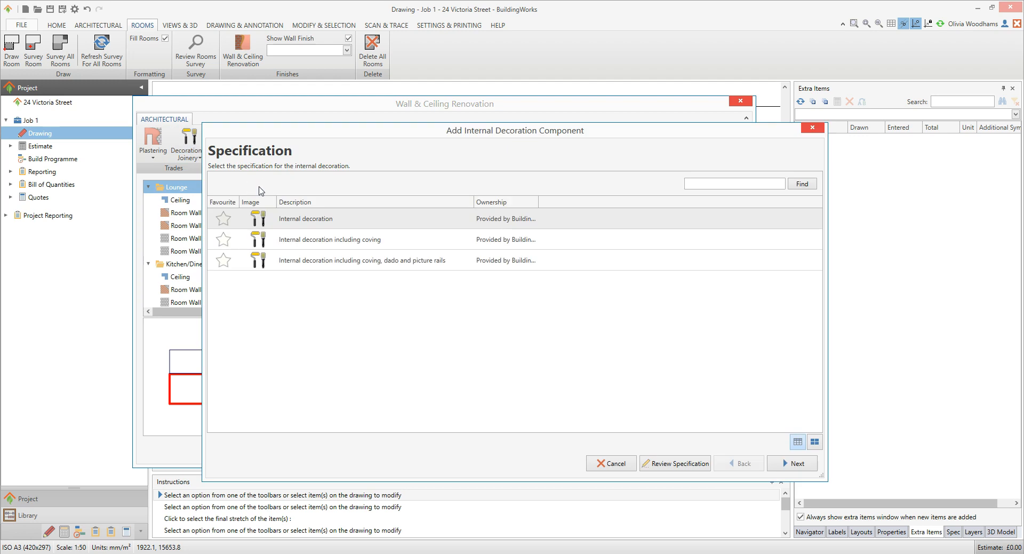
{"action": "left_click", "coordinate": [368, 221]}
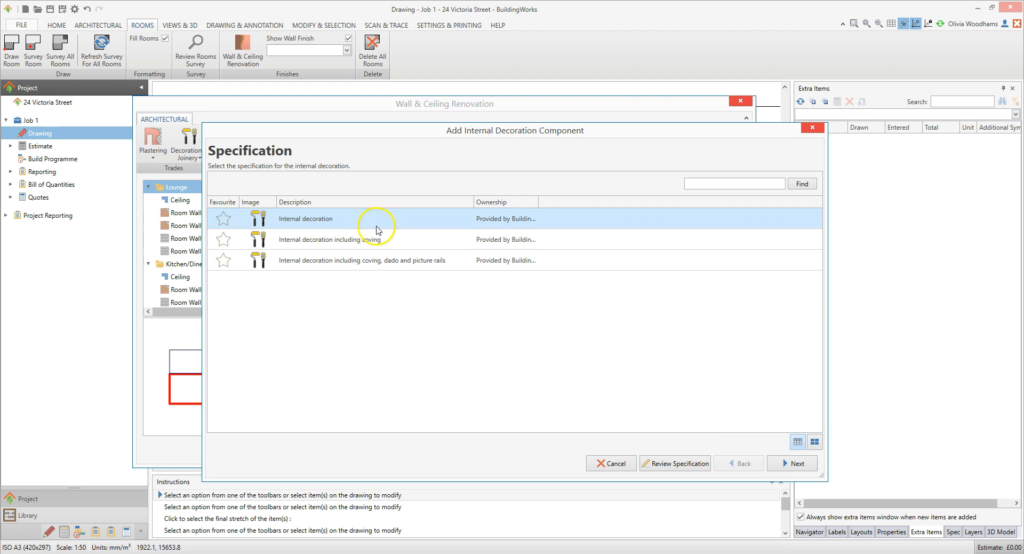
{"action": "left_click", "coordinate": [811, 465]}
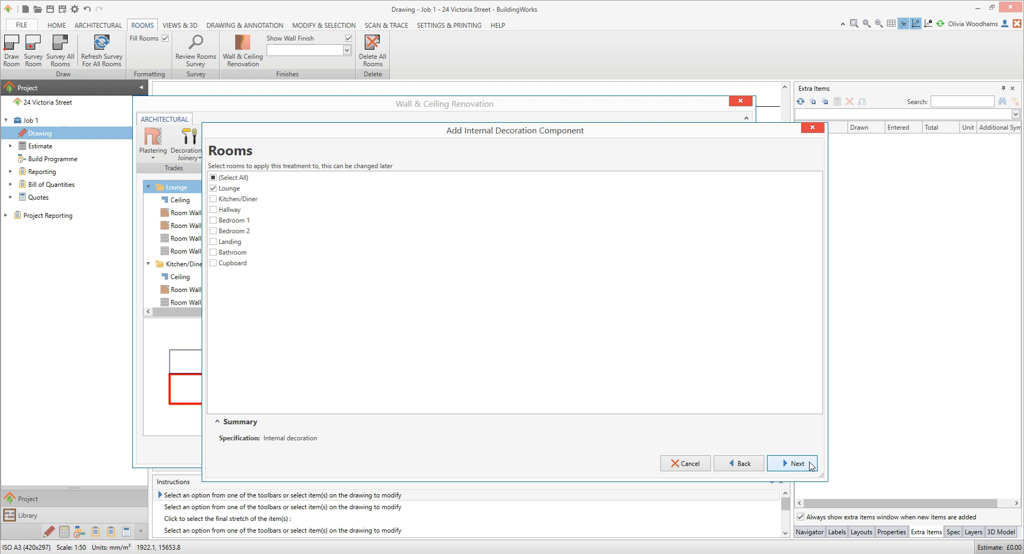
{"action": "left_click", "coordinate": [213, 179]}
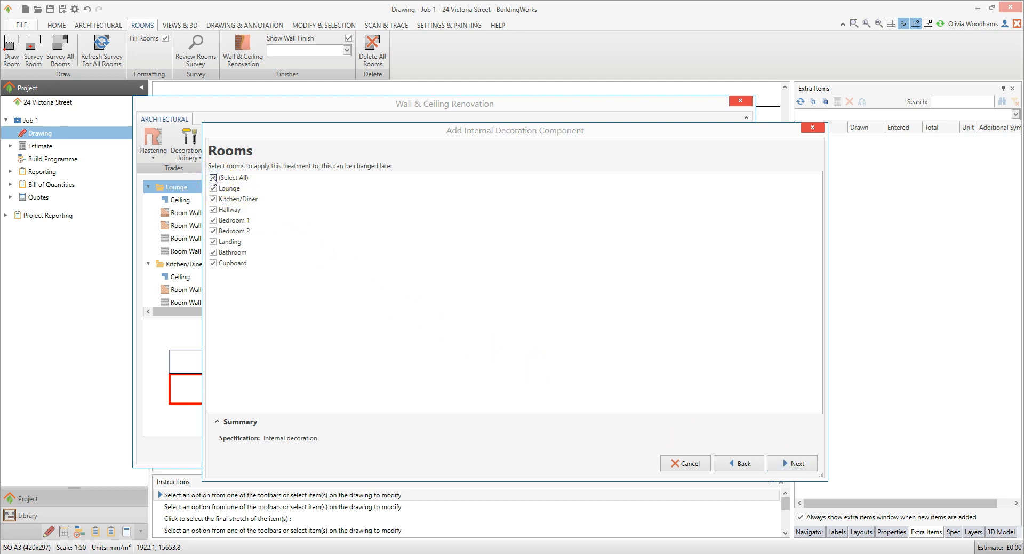
{"action": "left_click", "coordinate": [798, 463]}
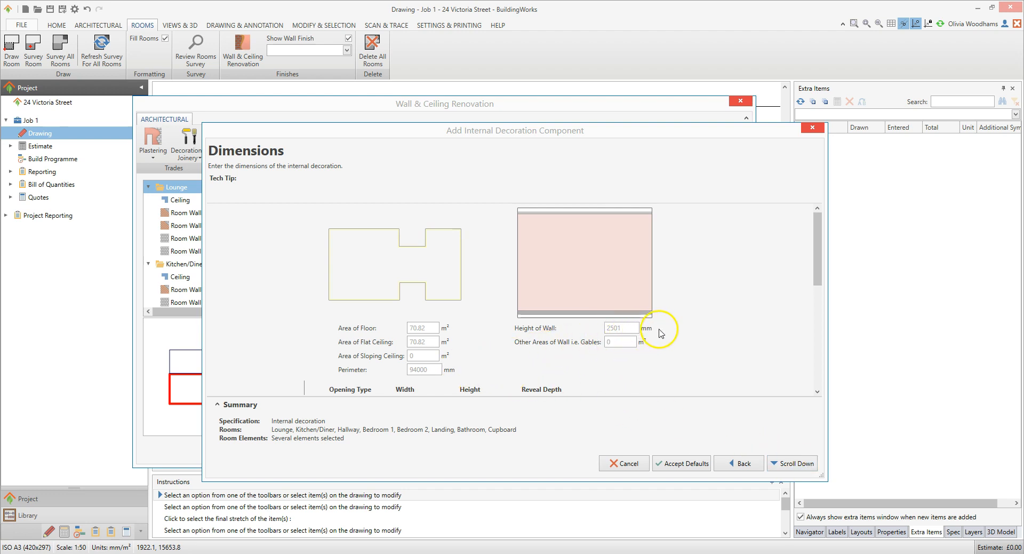
Step: Check and keep the decoration dimensions, then set the door stripping allowance price to £25 and finish the component
{"action": "left_click_drag", "start_coordinate": [816, 251], "coordinate": [810, 318]}
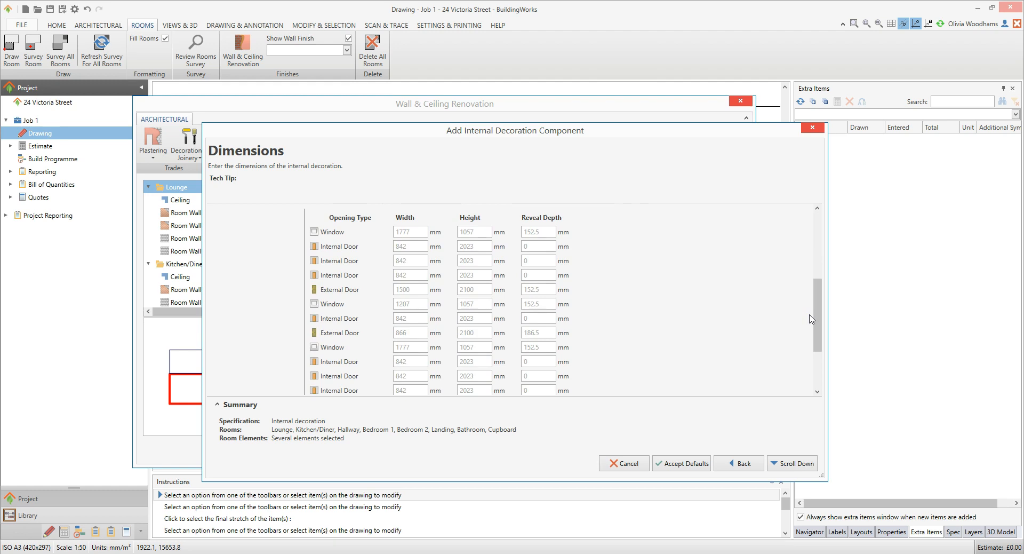
{"action": "left_click_drag", "start_coordinate": [818, 318], "coordinate": [818, 364]}
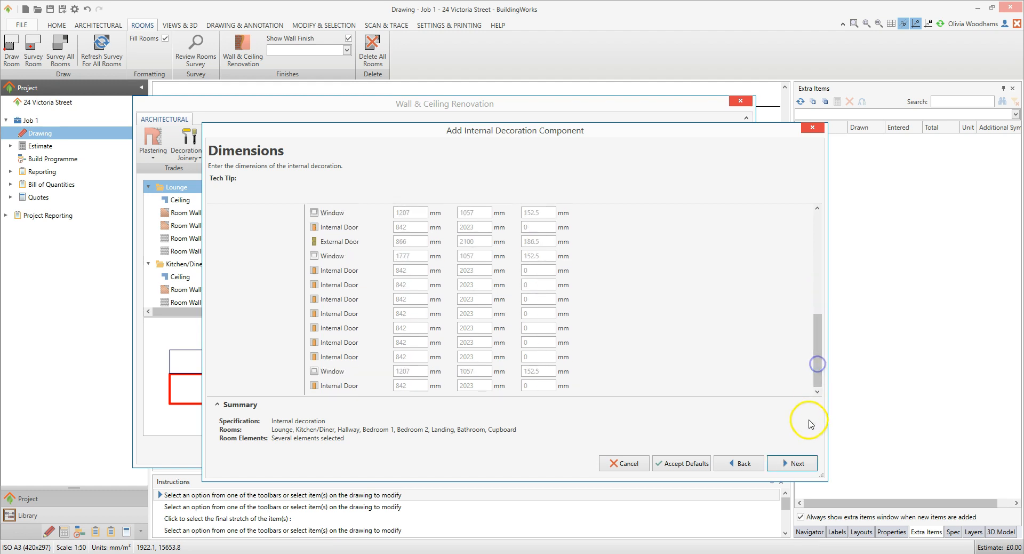
{"action": "left_click", "coordinate": [811, 463]}
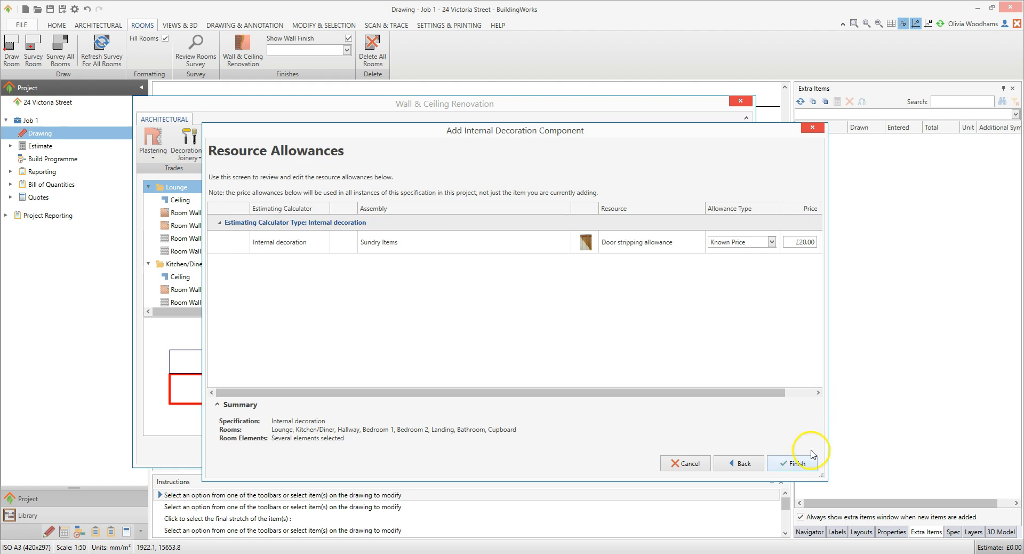
{"action": "left_click", "coordinate": [802, 244]}
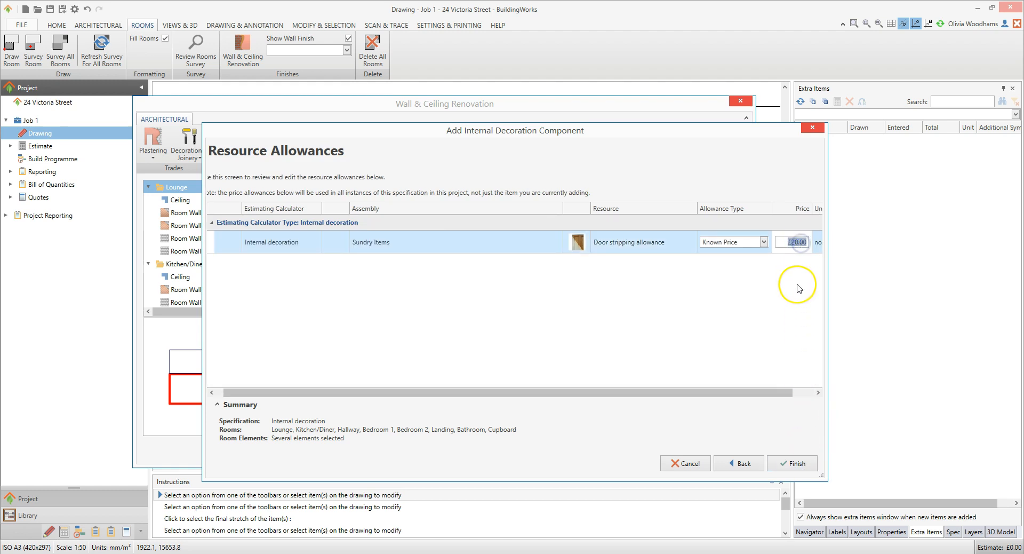
{"action": "type", "text": "25"}
{"action": "left_click", "coordinate": [813, 464]}
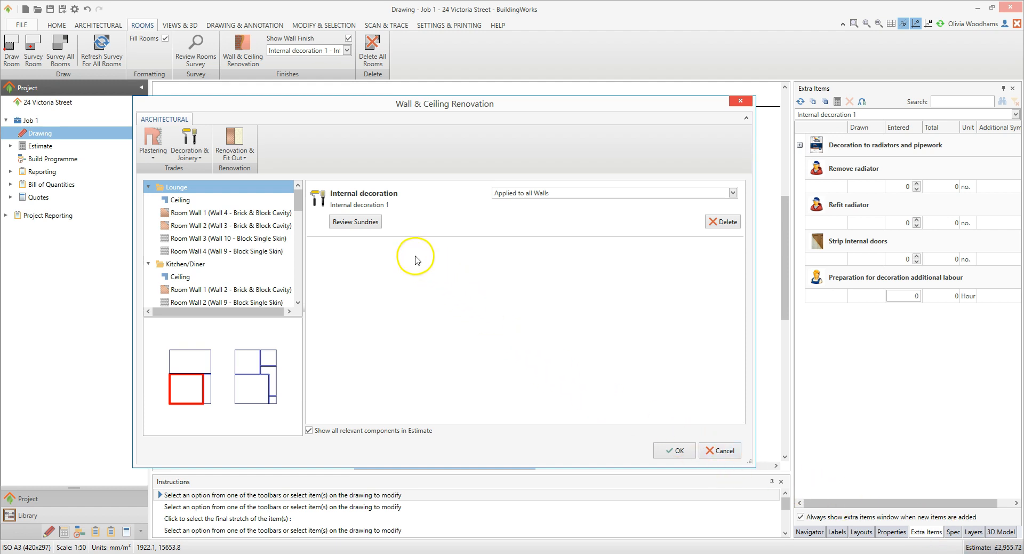
Step: In the internal decoration sundries, enter decoration quantities of 4 for 1200mm x 600mm radiators and 1 for the 600mm x 600mm radiator
{"action": "left_click", "coordinate": [367, 226]}
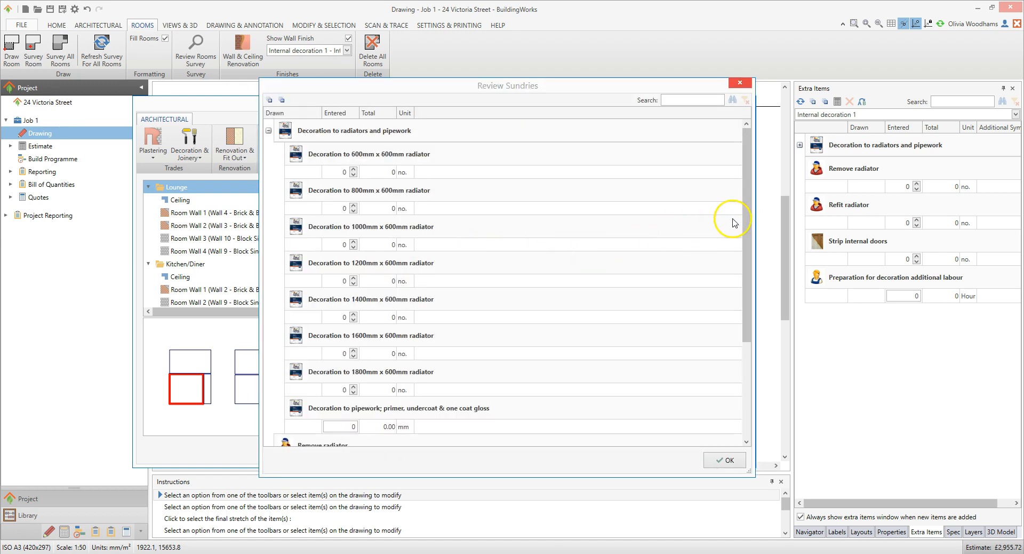
{"action": "left_click_drag", "start_coordinate": [746, 215], "coordinate": [726, 301]}
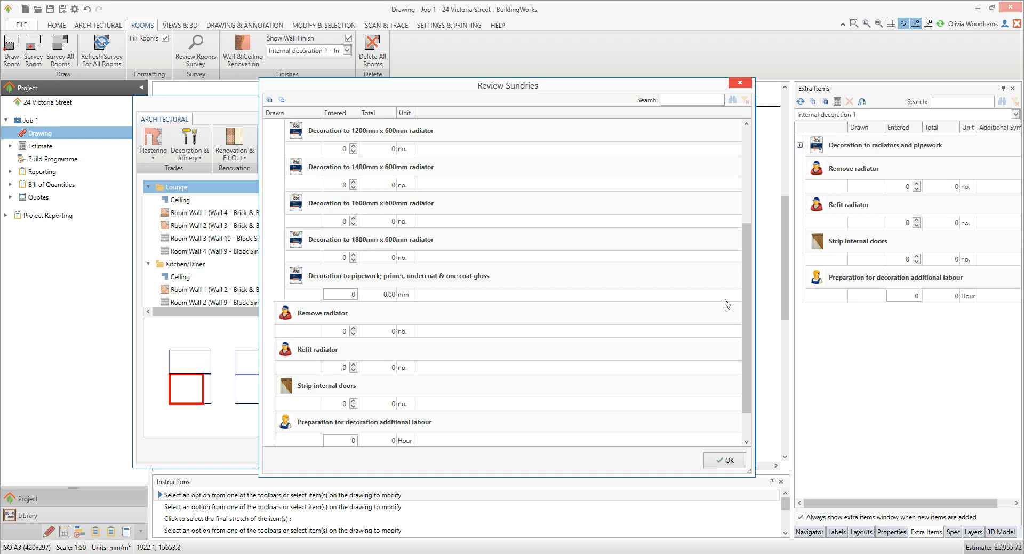
{"action": "scroll", "coordinate": [742, 251], "scroll_direction": "up", "scroll_amount": 4}
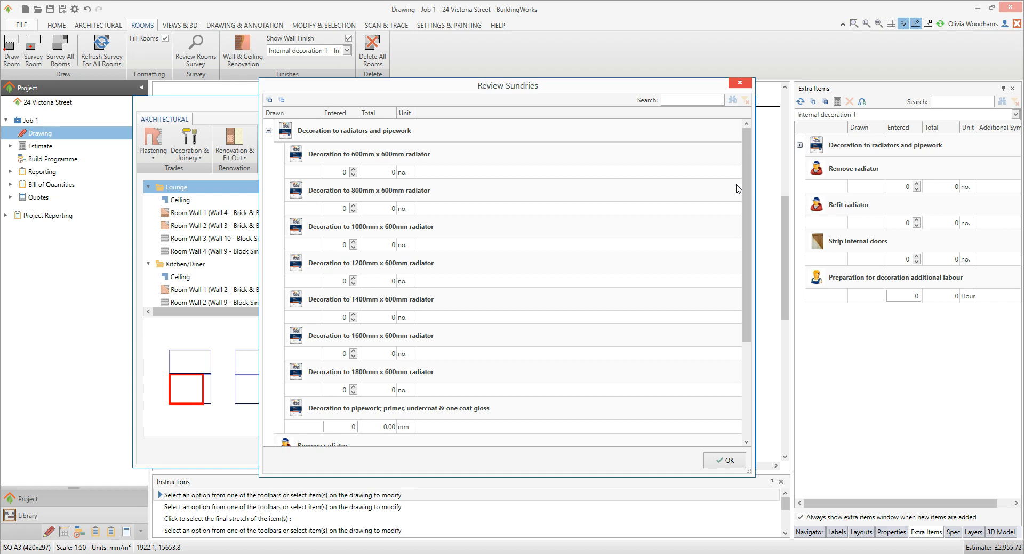
{"action": "left_click", "coordinate": [353, 277]}
{"action": "left_click", "coordinate": [353, 277]}
{"action": "left_click", "coordinate": [353, 278]}
{"action": "left_click", "coordinate": [353, 277]}
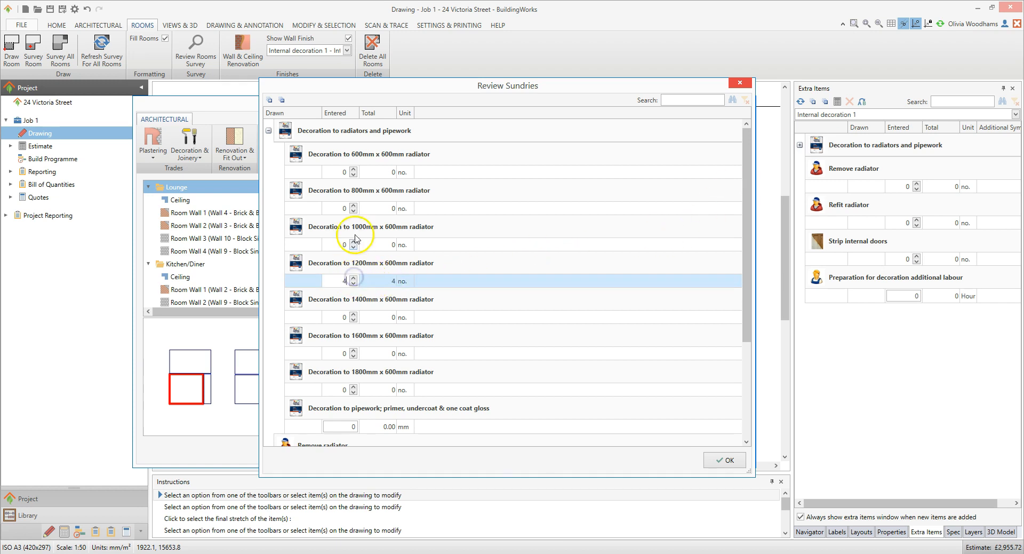
{"action": "left_click", "coordinate": [353, 169]}
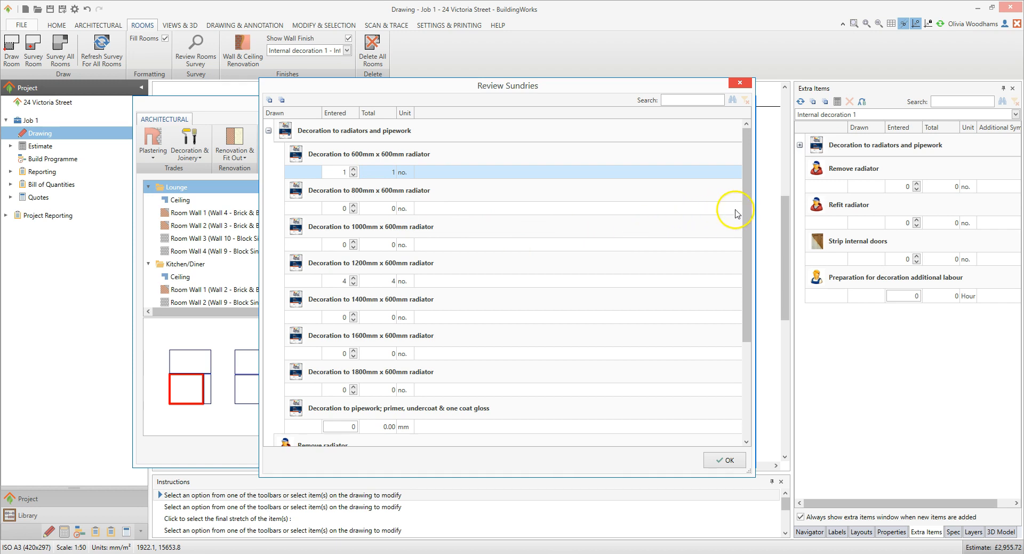
Step: Set the internal decoration sundries for removing radiators and refitting radiators to 5 each
{"action": "left_click_drag", "start_coordinate": [747, 207], "coordinate": [742, 303]}
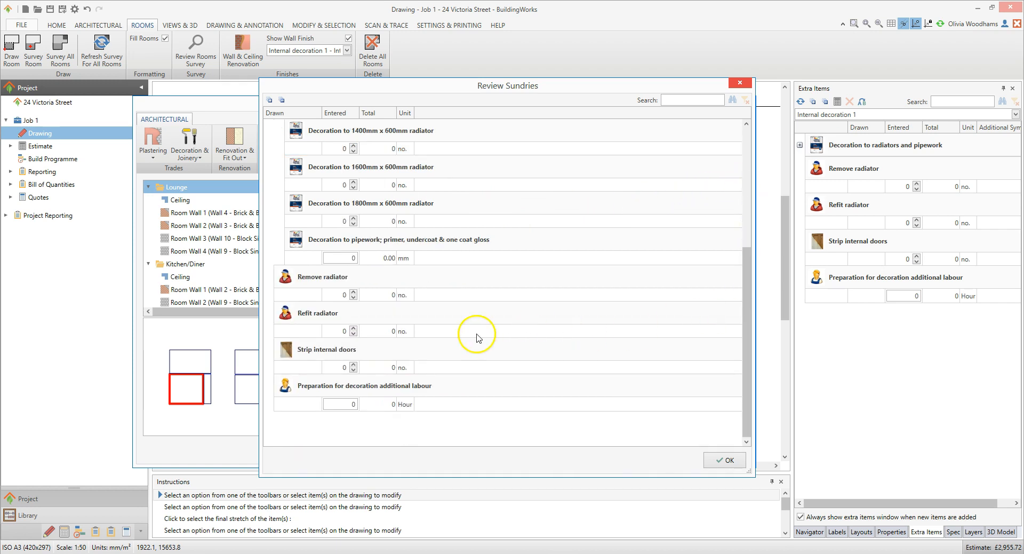
{"action": "left_click", "coordinate": [352, 292]}
{"action": "left_click", "coordinate": [353, 292]}
{"action": "left_click", "coordinate": [352, 292]}
{"action": "left_click", "coordinate": [352, 292]}
{"action": "left_click", "coordinate": [353, 293]}
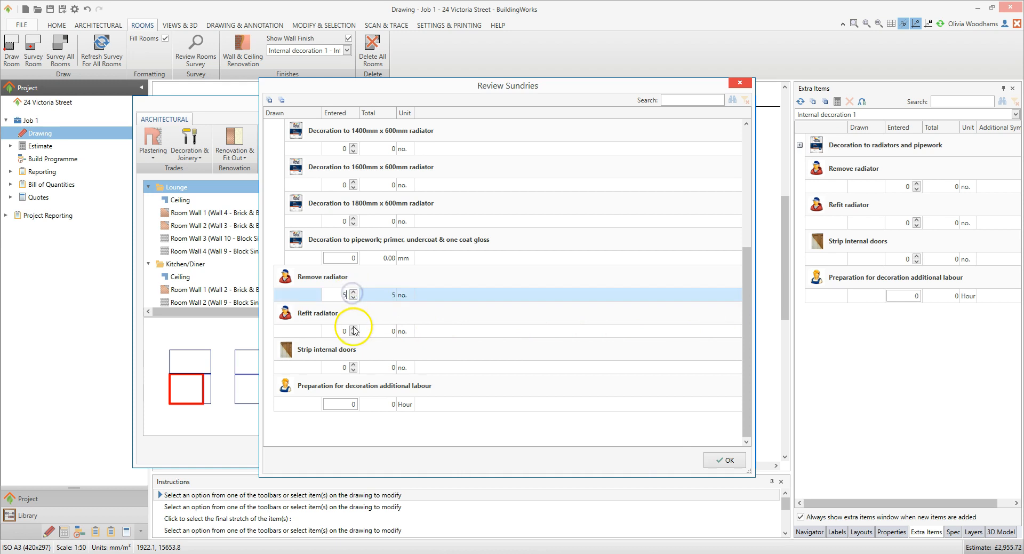
{"action": "left_click", "coordinate": [353, 329]}
{"action": "left_click", "coordinate": [353, 329]}
{"action": "left_click", "coordinate": [354, 329]}
{"action": "left_click", "coordinate": [354, 328]}
{"action": "left_click", "coordinate": [353, 328]}
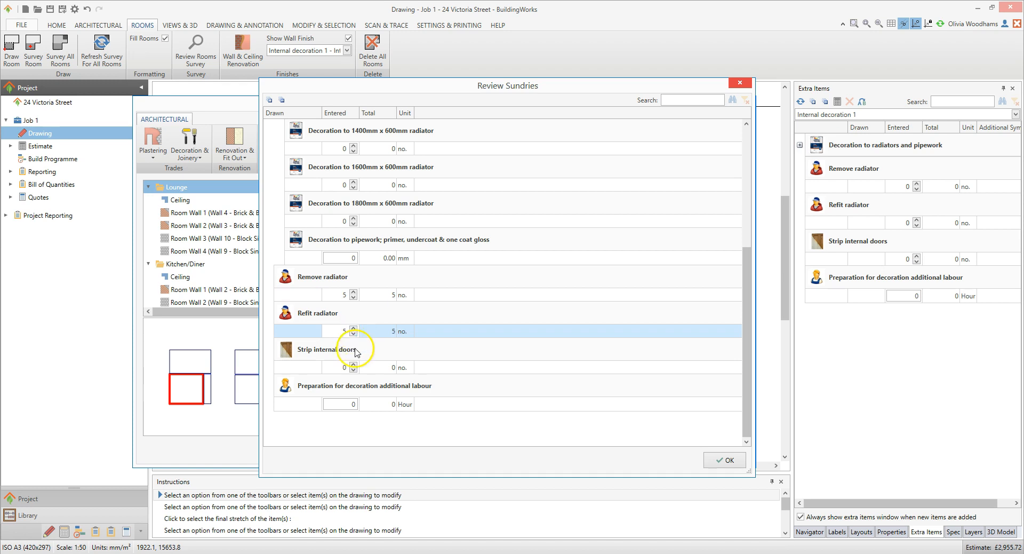
Step: Set the quantity for stripping internal doors to 5 in the decoration sundries
{"action": "left_click", "coordinate": [353, 364]}
{"action": "left_click", "coordinate": [353, 364]}
{"action": "left_click", "coordinate": [354, 365]}
{"action": "left_click", "coordinate": [353, 365]}
{"action": "left_click", "coordinate": [353, 364]}
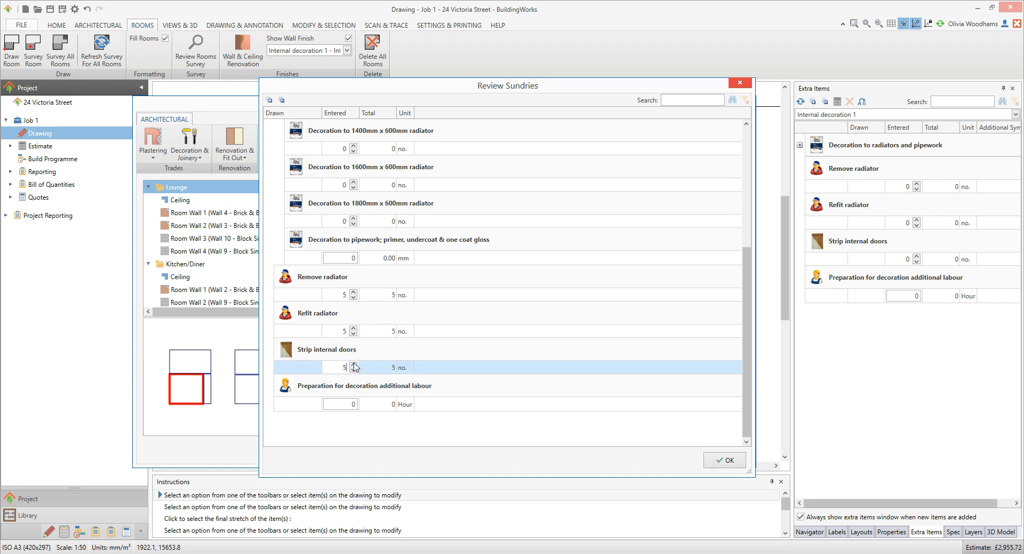
Step: Enter 8 hours of additional labour for decoration preparation, then accept the sundries and the wall and ceiling renovation
{"action": "left_click", "coordinate": [353, 404]}
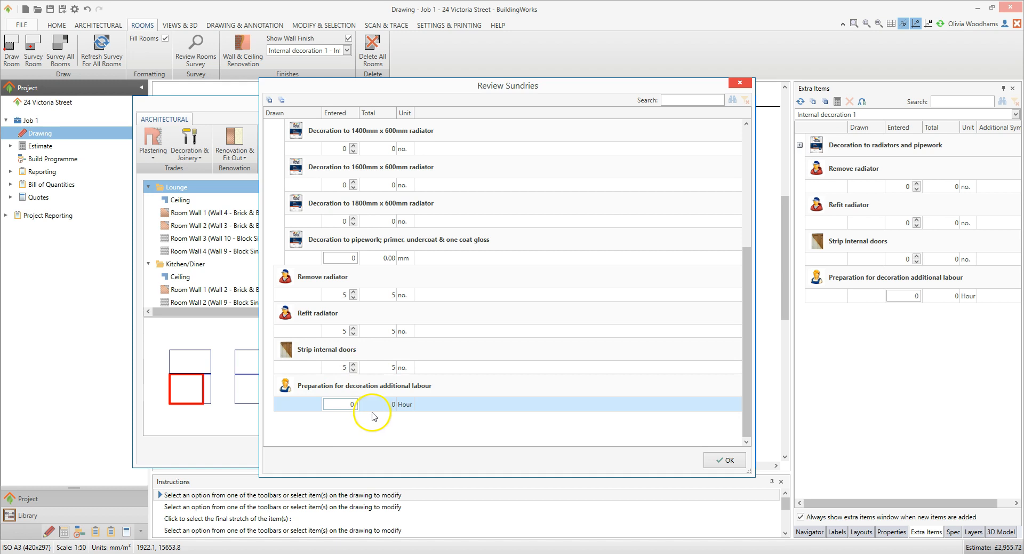
{"action": "left_click", "coordinate": [359, 404]}
{"action": "type", "text": "8."}
{"action": "left_click", "coordinate": [723, 460]}
{"action": "left_click", "coordinate": [689, 455]}
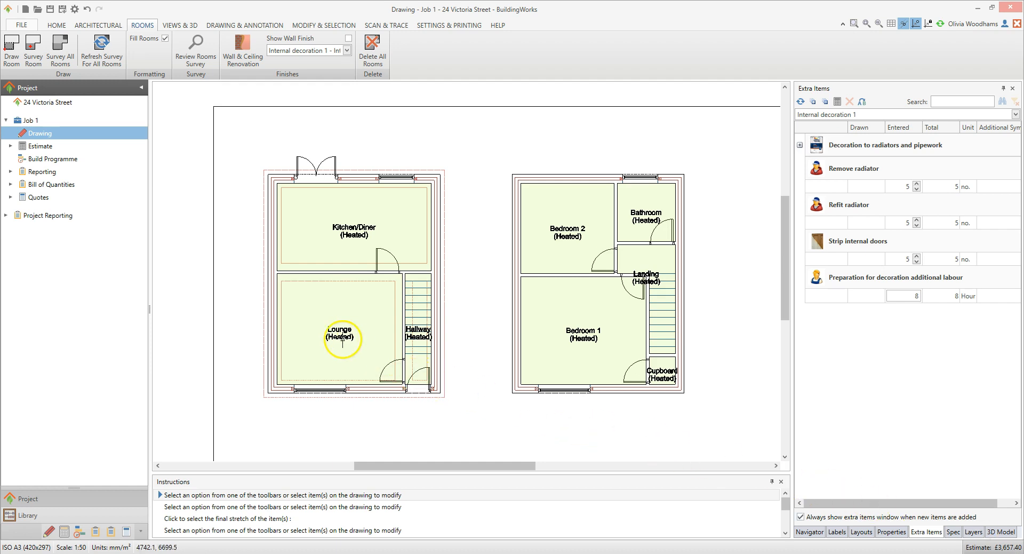
Step: Open the wall and ceiling renovation for the Lounge only and check the internal decoration on each of its four walls
{"action": "left_click", "coordinate": [339, 336]}
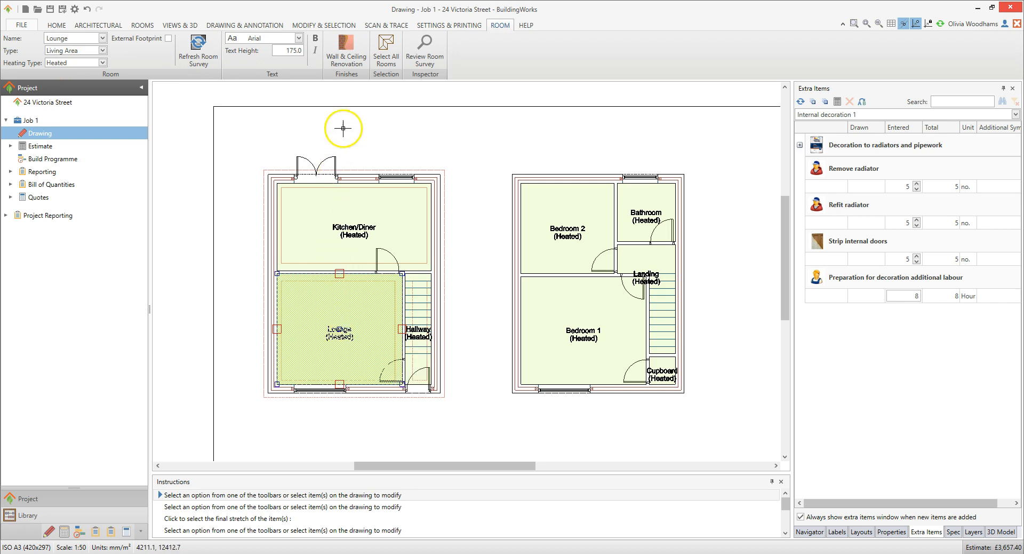
{"action": "left_click", "coordinate": [352, 58]}
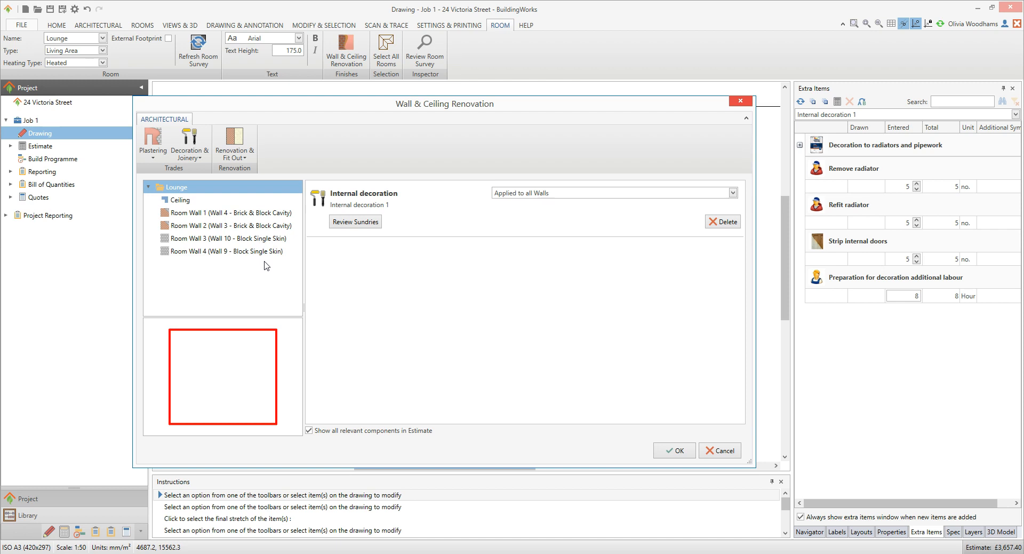
{"action": "left_click", "coordinate": [257, 215]}
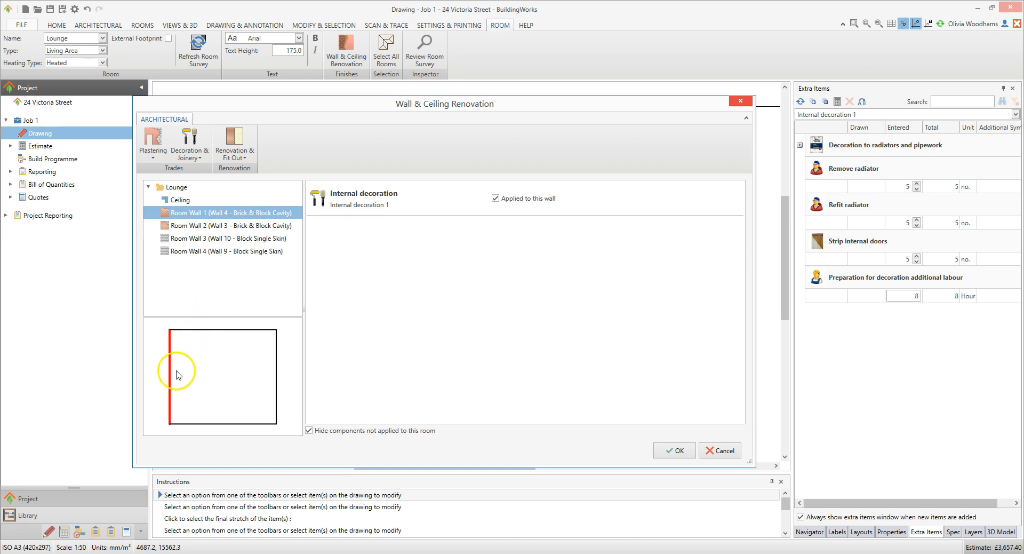
{"action": "left_click", "coordinate": [221, 225]}
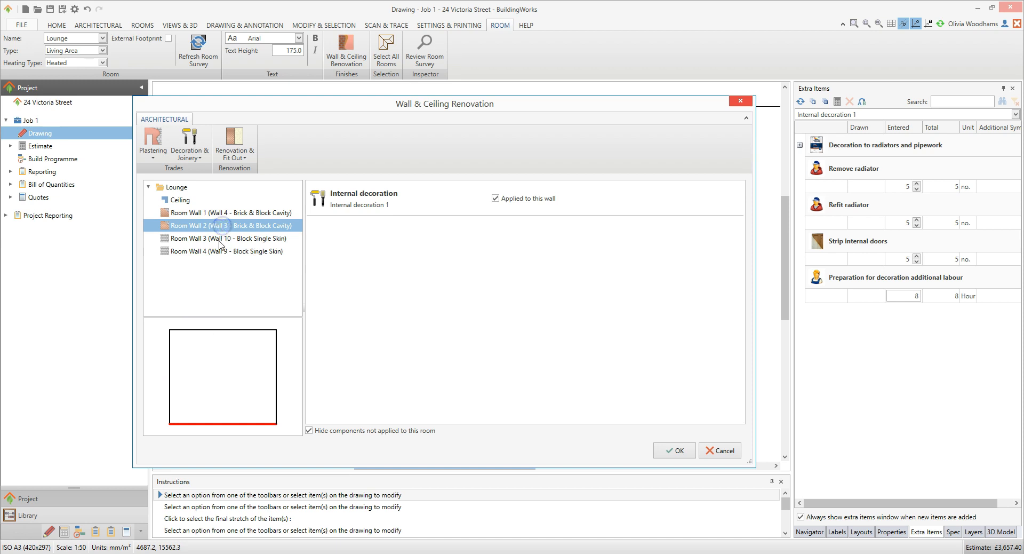
{"action": "left_click", "coordinate": [218, 240]}
{"action": "left_click", "coordinate": [219, 251]}
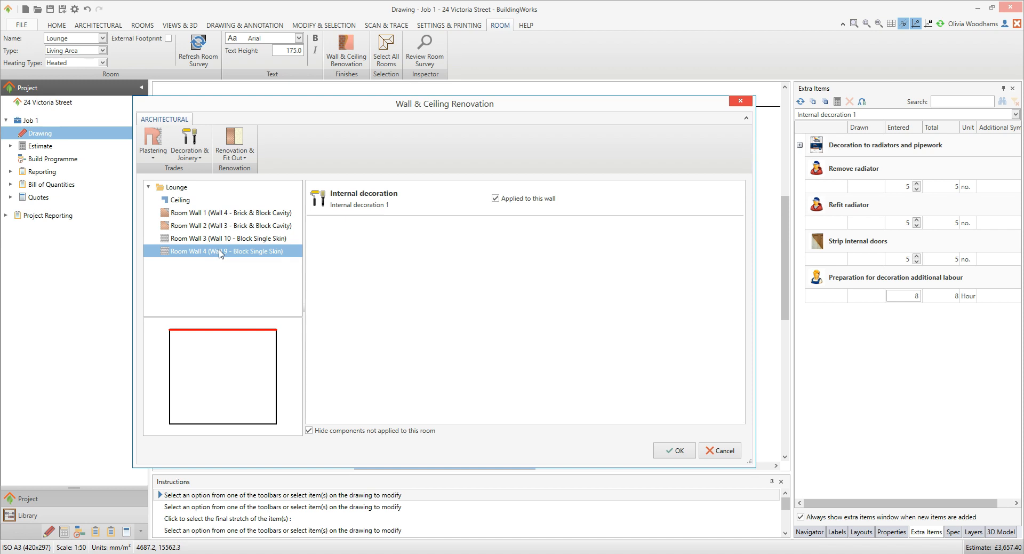
{"action": "left_click", "coordinate": [219, 251]}
Step: Add a Skimmed insulated plasterboard to studs plastering component to Room Wall 1 and Room Wall 2 of the Lounge, keeping its dimensions
{"action": "left_click", "coordinate": [156, 153]}
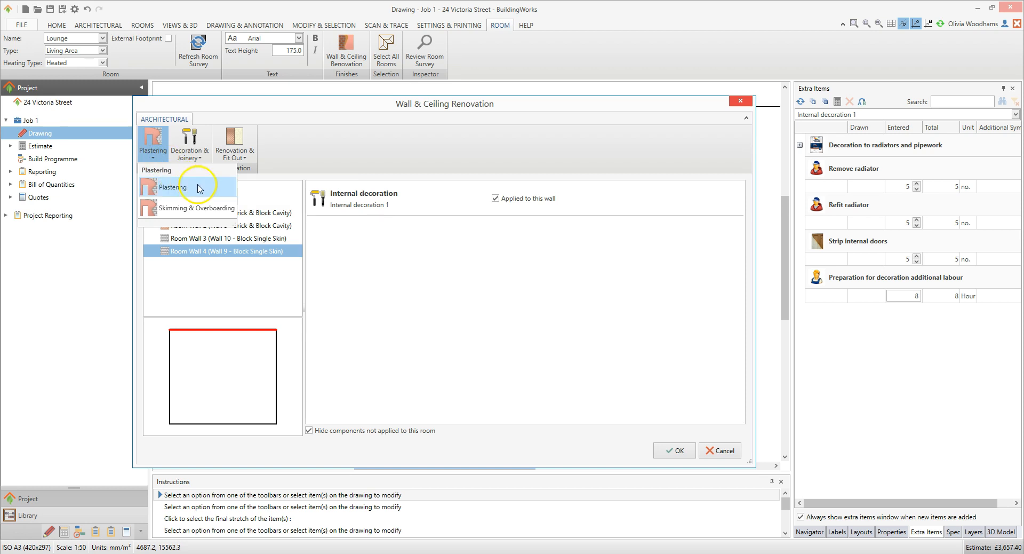
{"action": "left_click", "coordinate": [201, 188]}
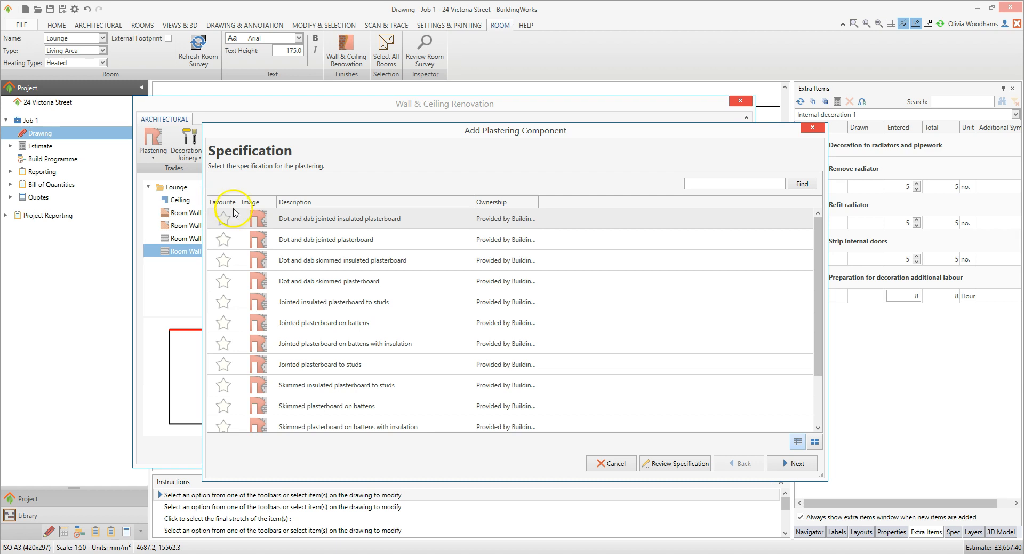
{"action": "left_click_drag", "start_coordinate": [818, 275], "coordinate": [820, 304]}
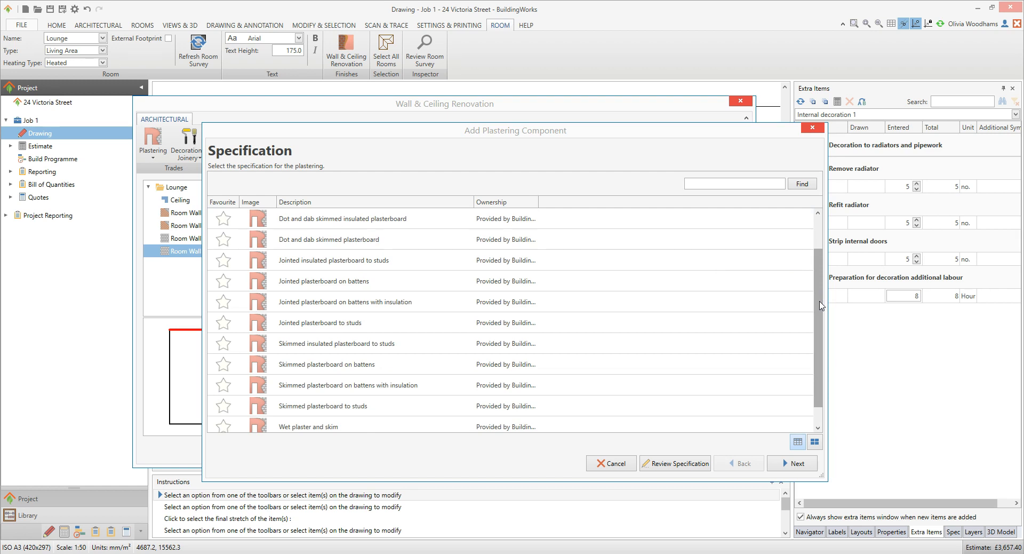
{"action": "left_click", "coordinate": [403, 345]}
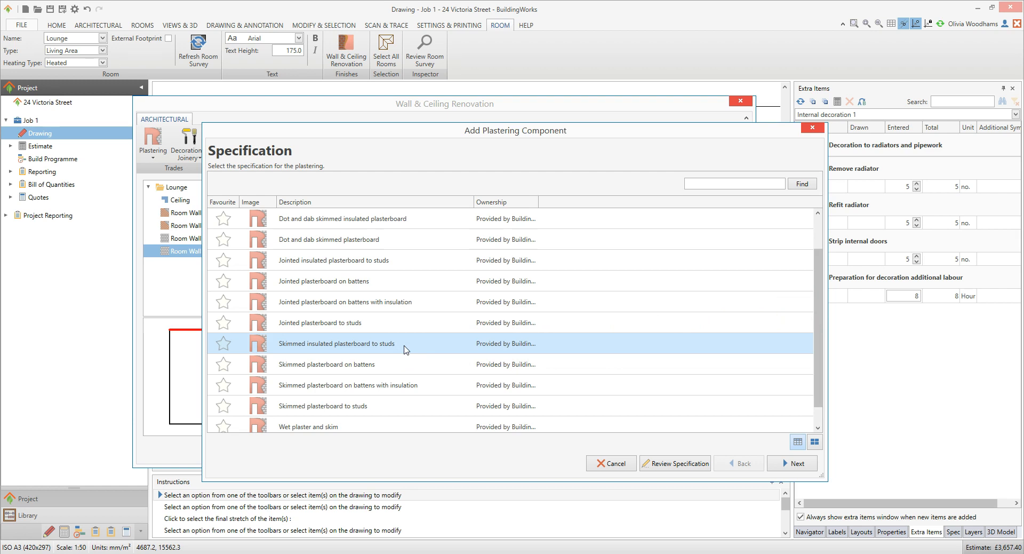
{"action": "left_click", "coordinate": [801, 466]}
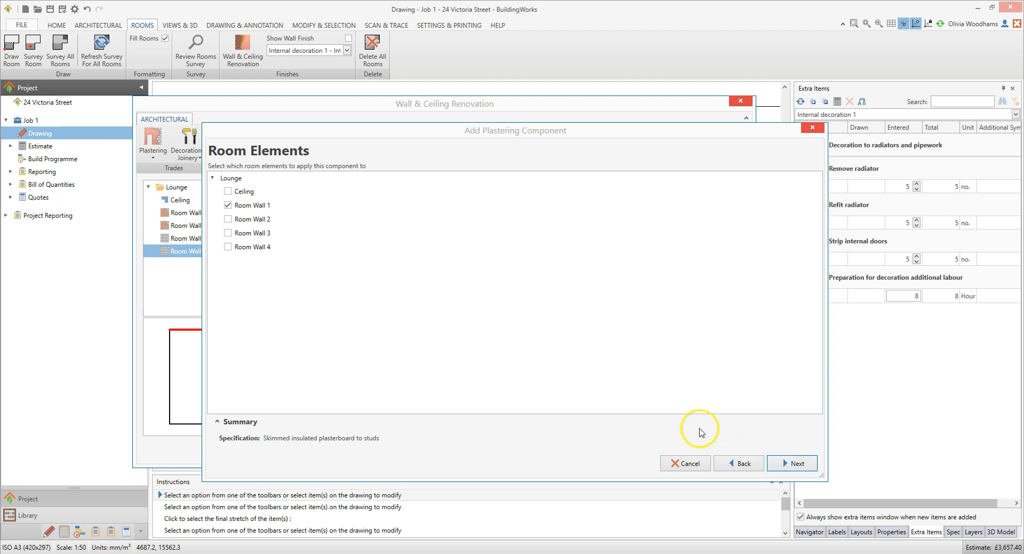
{"action": "left_click", "coordinate": [227, 219]}
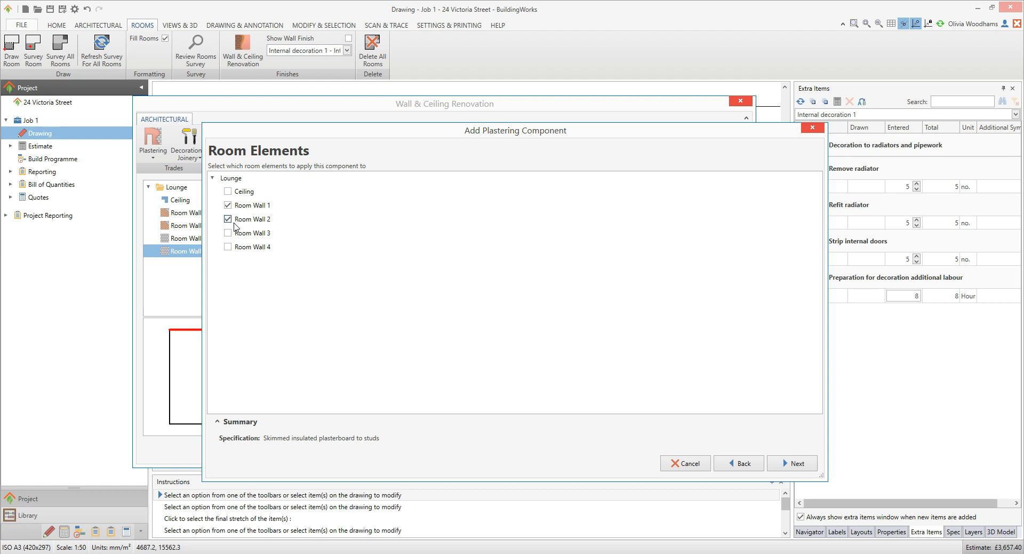
{"action": "left_click", "coordinate": [814, 469]}
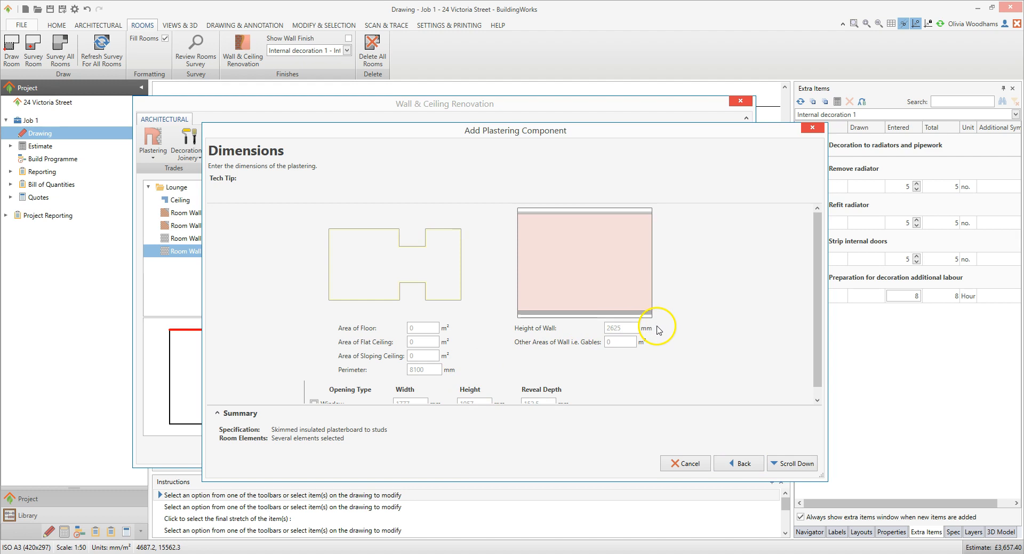
{"action": "left_click_drag", "start_coordinate": [817, 299], "coordinate": [820, 324]}
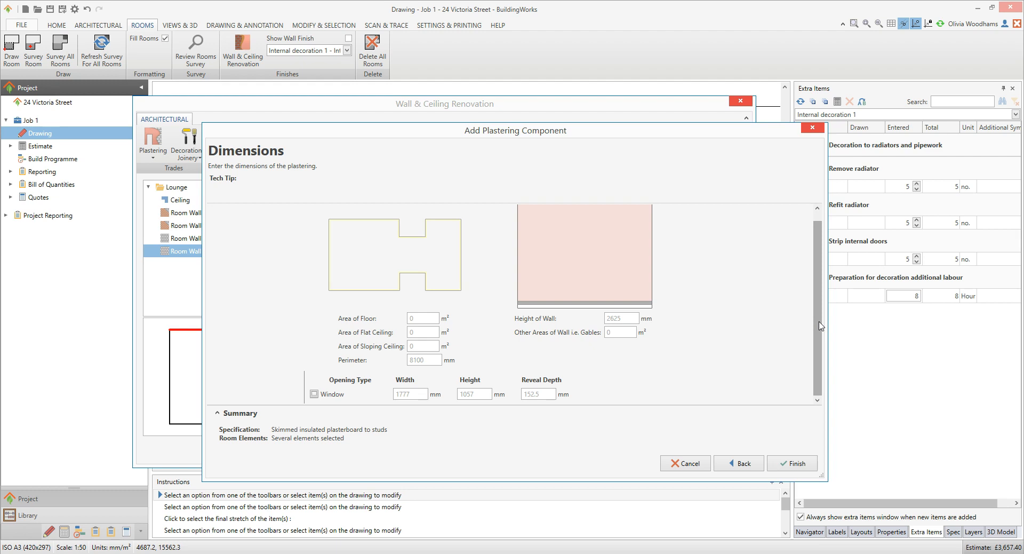
{"action": "left_click", "coordinate": [800, 463]}
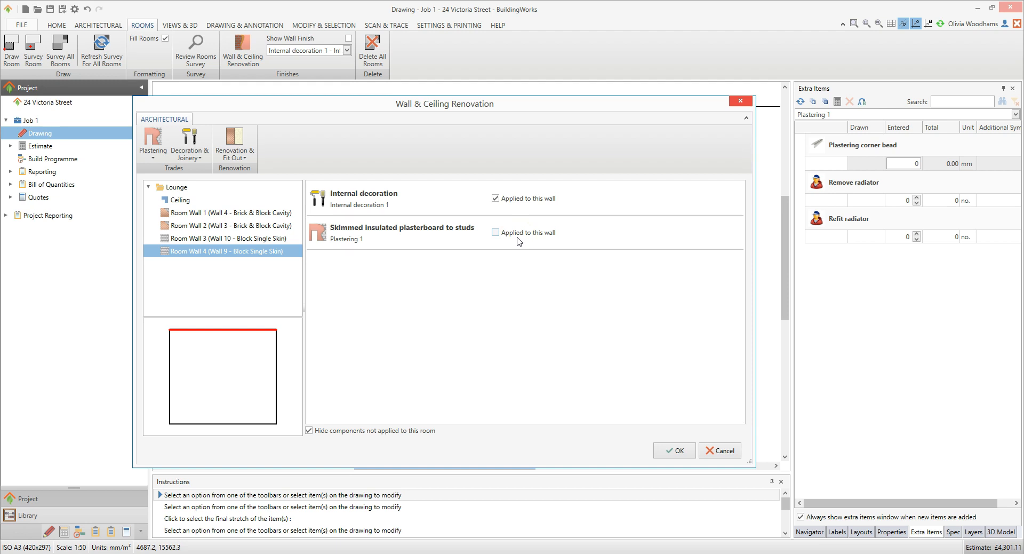
Step: Check whether the insulated plasterboard is applied to Lounge Room Walls 3, 1 and 2
{"action": "left_click", "coordinate": [280, 239]}
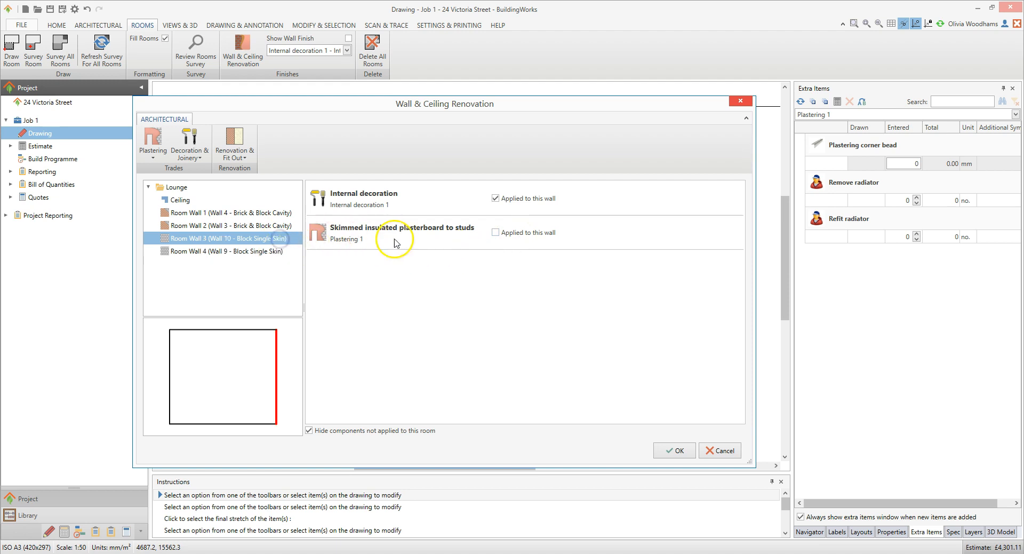
{"action": "left_click", "coordinate": [496, 232]}
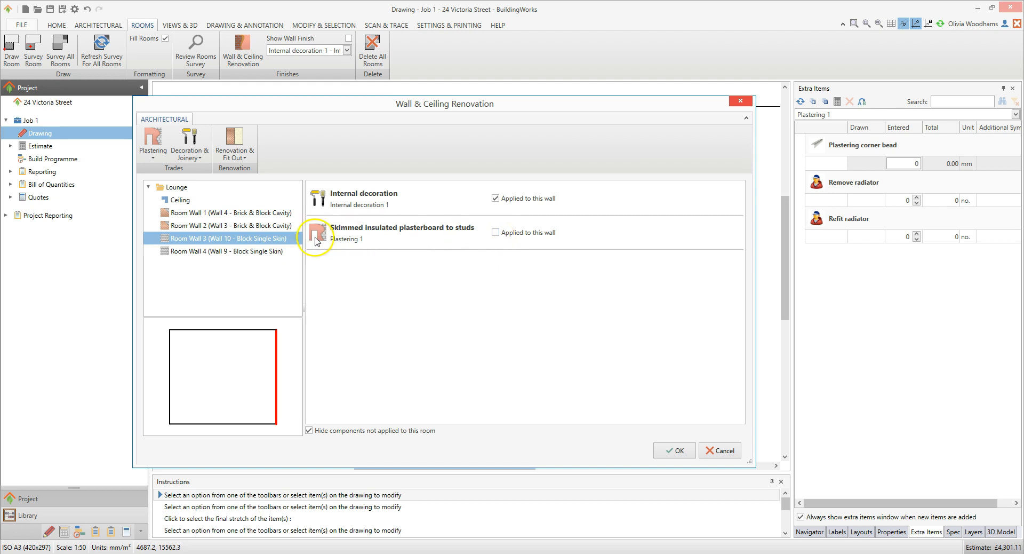
{"action": "left_click", "coordinate": [249, 211]}
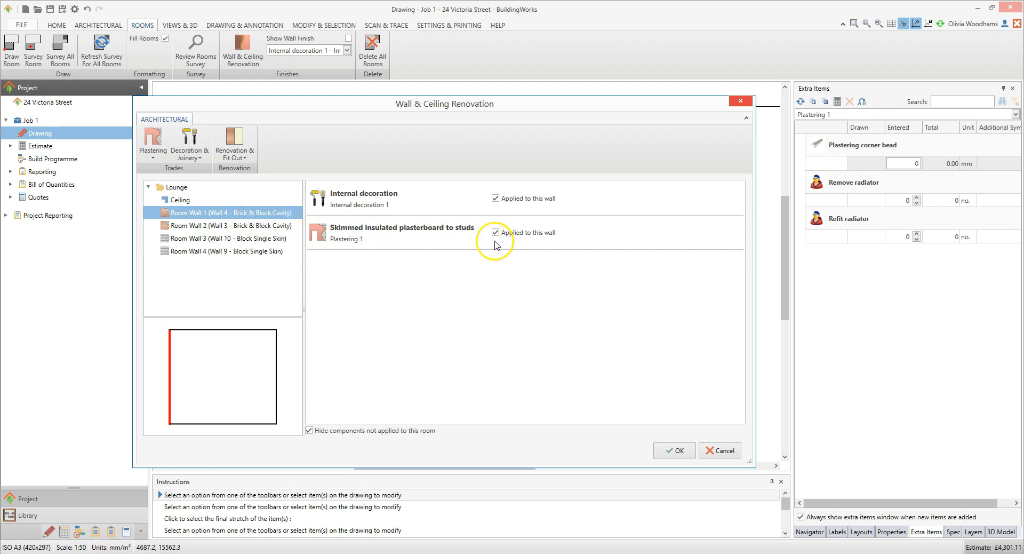
{"action": "left_click", "coordinate": [281, 226]}
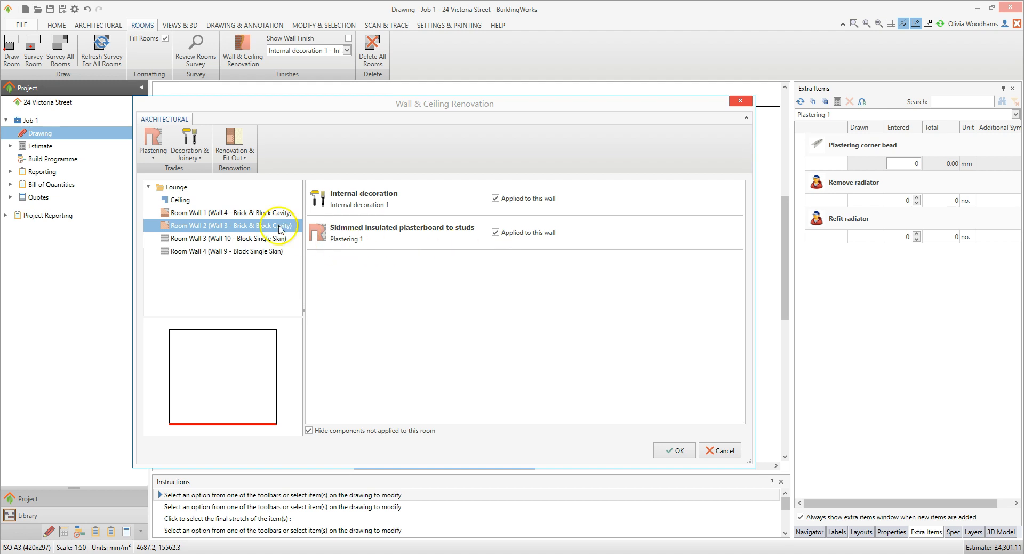
Step: Start another plastering component for the whole Lounge using the Dot and dab skimmed plasterboard specification
{"action": "left_click", "coordinate": [185, 184]}
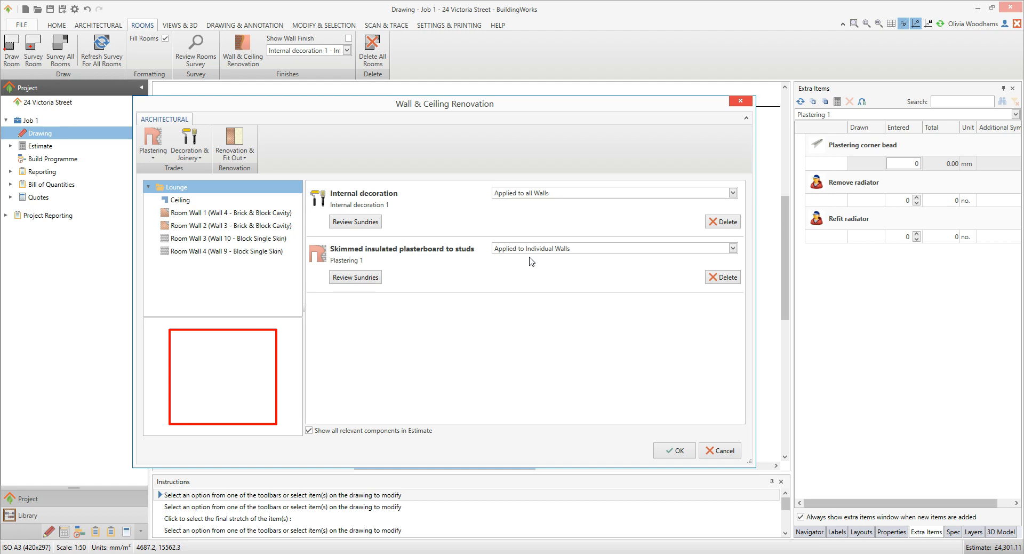
{"action": "left_click", "coordinate": [153, 151]}
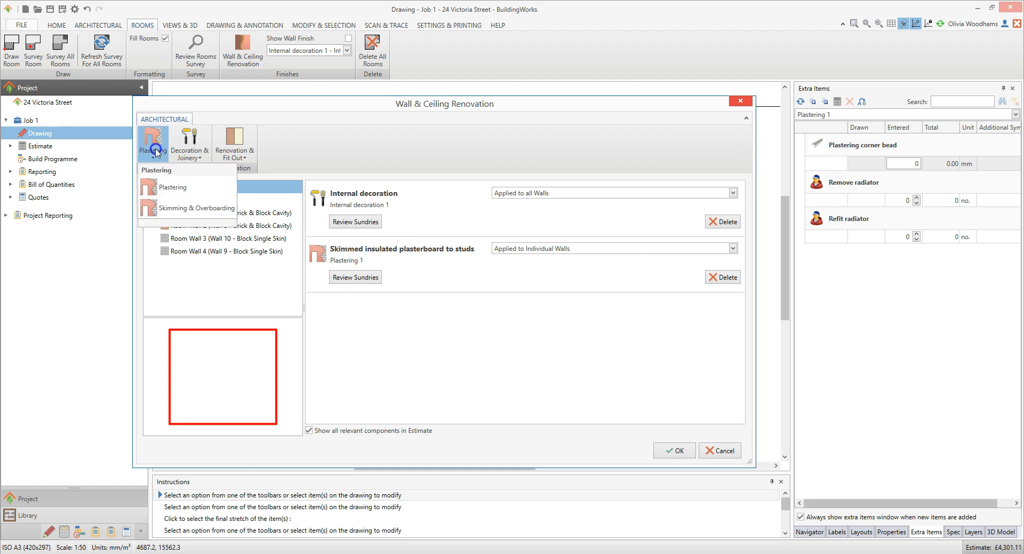
{"action": "left_click", "coordinate": [200, 191]}
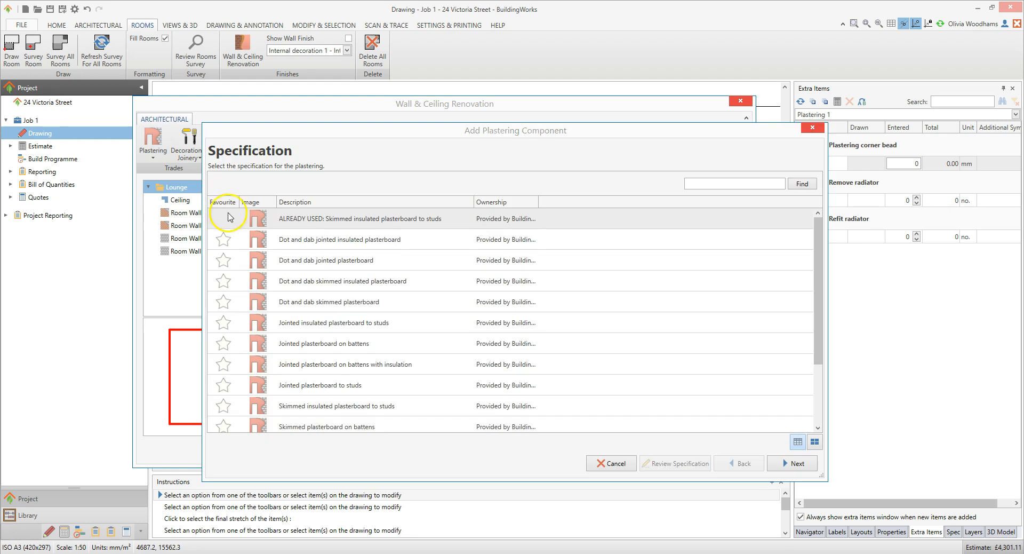
{"action": "left_click", "coordinate": [393, 302]}
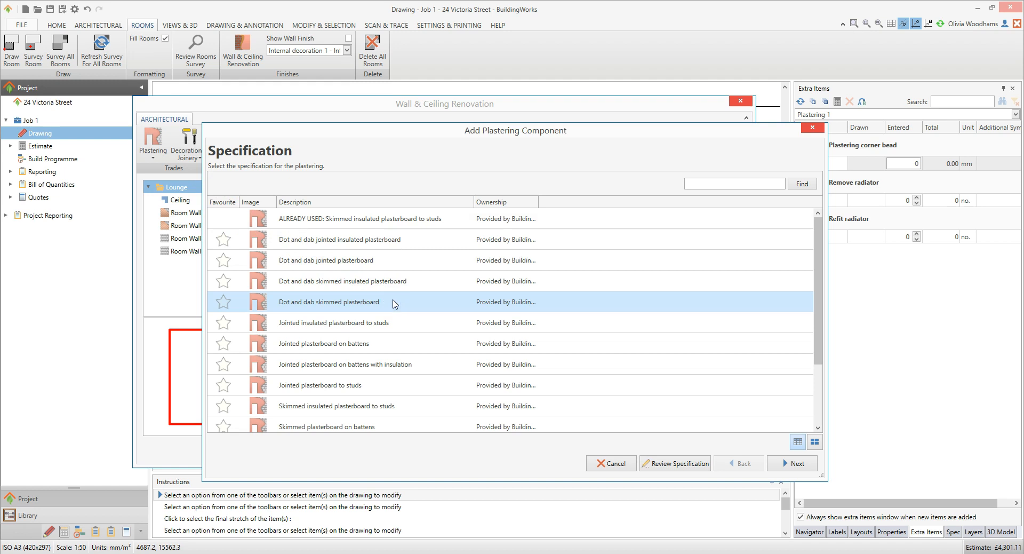
{"action": "left_click", "coordinate": [797, 464]}
{"action": "left_click", "coordinate": [797, 464]}
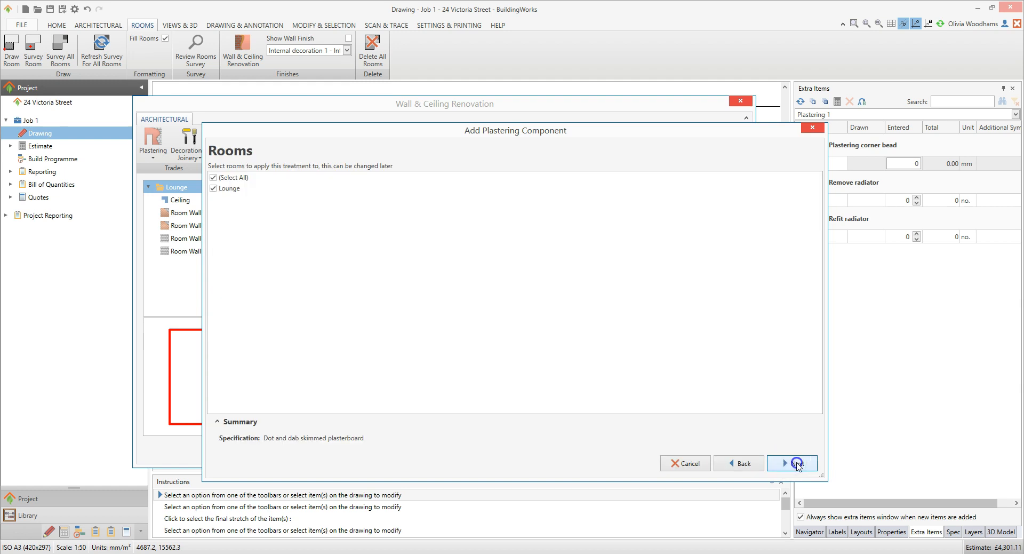
{"action": "left_click", "coordinate": [797, 463]}
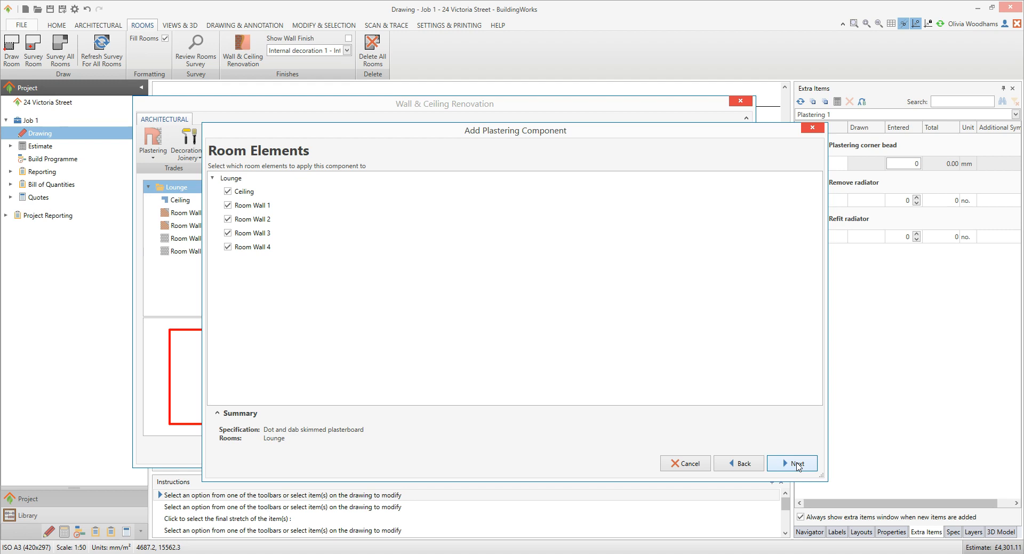
Step: Apply the dot and dab plasterboard only to Lounge Room Walls 3 and 4, finish the component and check it on both walls
{"action": "left_click", "coordinate": [793, 463]}
{"action": "left_click", "coordinate": [227, 191]}
{"action": "left_click", "coordinate": [228, 205]}
{"action": "left_click", "coordinate": [228, 219]}
{"action": "left_click", "coordinate": [799, 463]}
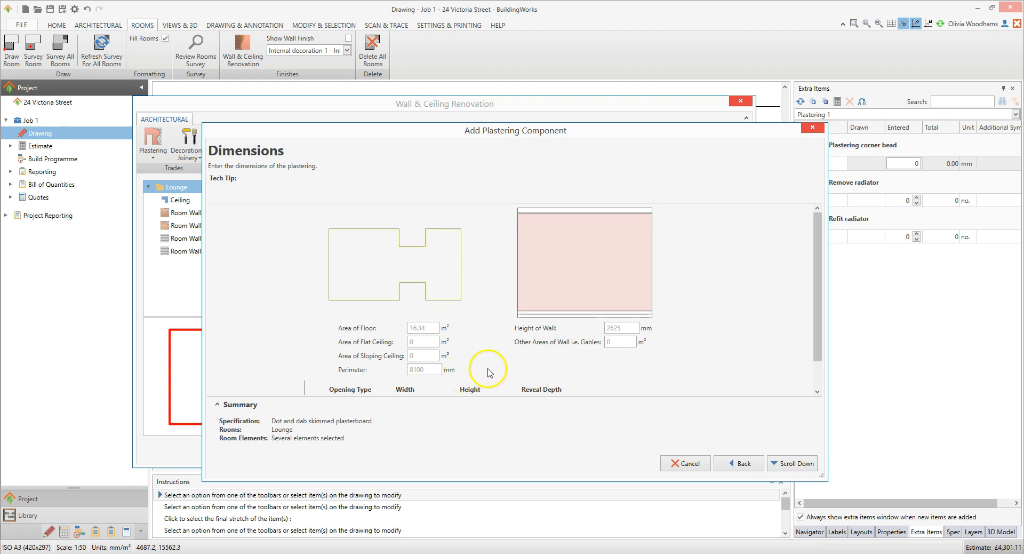
{"action": "left_click_drag", "start_coordinate": [819, 295], "coordinate": [816, 339]}
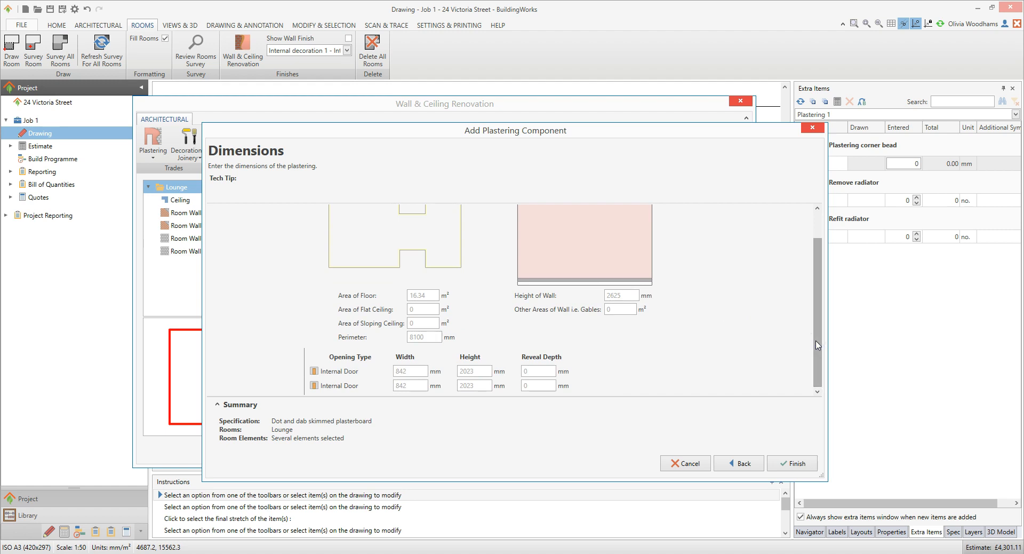
{"action": "left_click", "coordinate": [803, 462]}
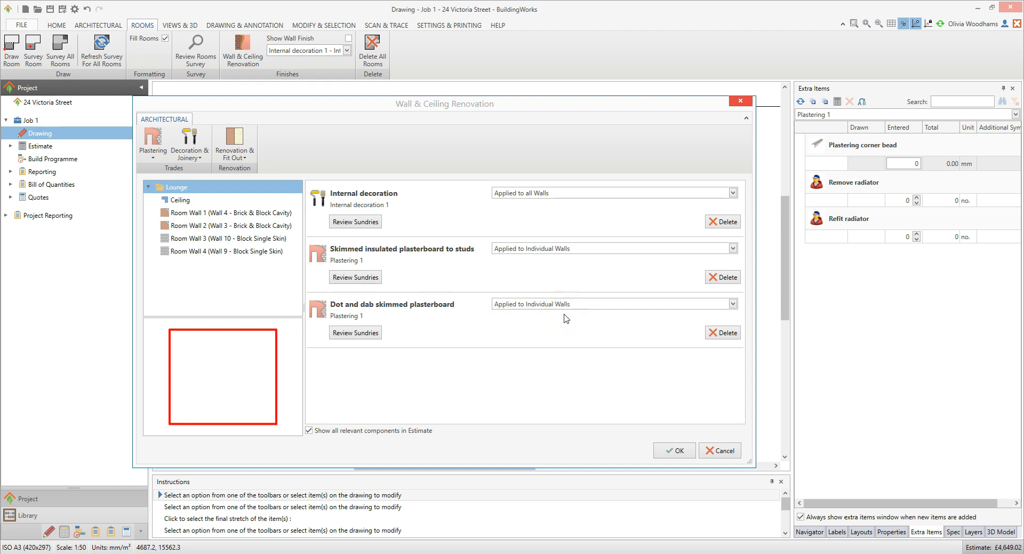
{"action": "left_click", "coordinate": [269, 240]}
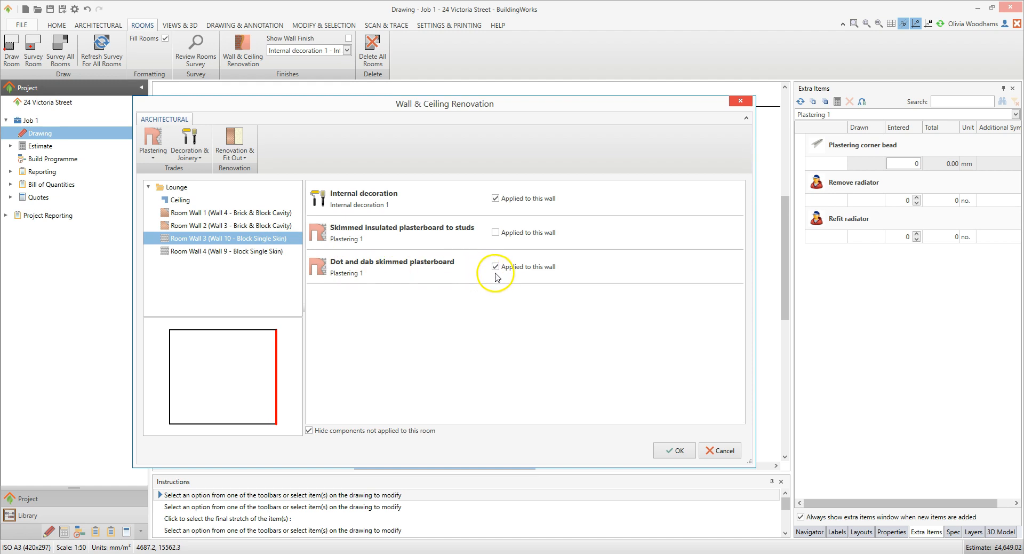
{"action": "left_click", "coordinate": [226, 252]}
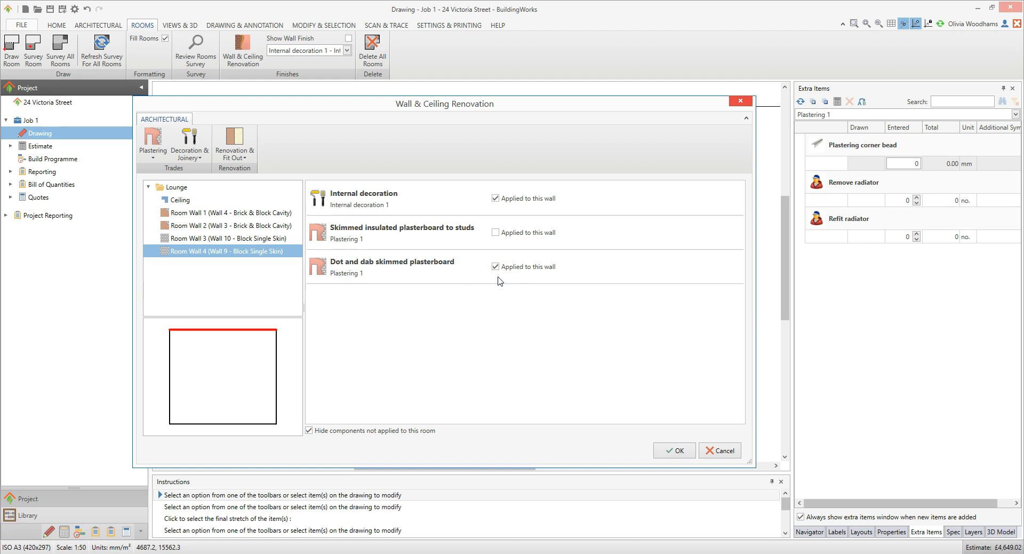
Step: Start a skimming and overboarding component for the Lounge using the Overboarding with skimmed plasterboard on battens specification
{"action": "left_click", "coordinate": [156, 153]}
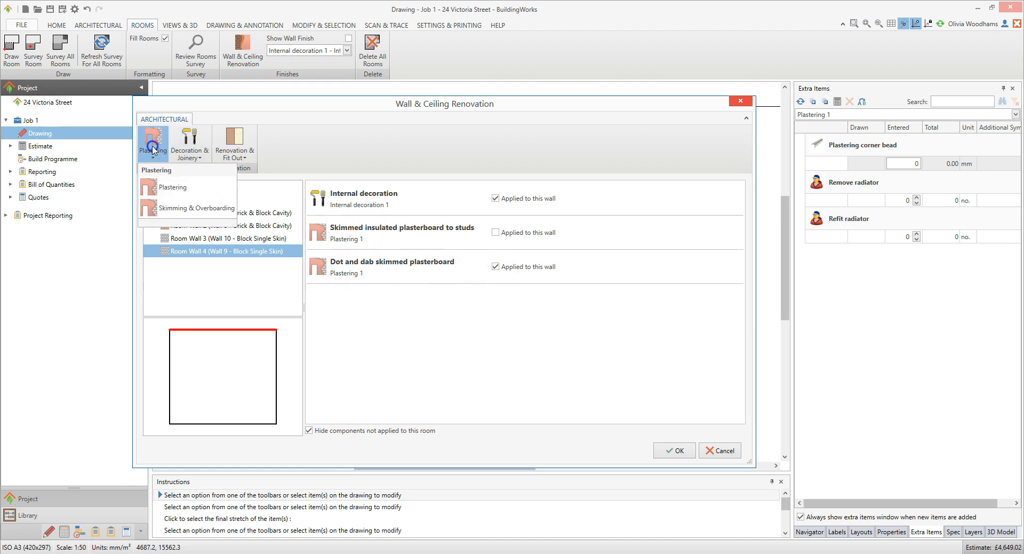
{"action": "left_click", "coordinate": [217, 214]}
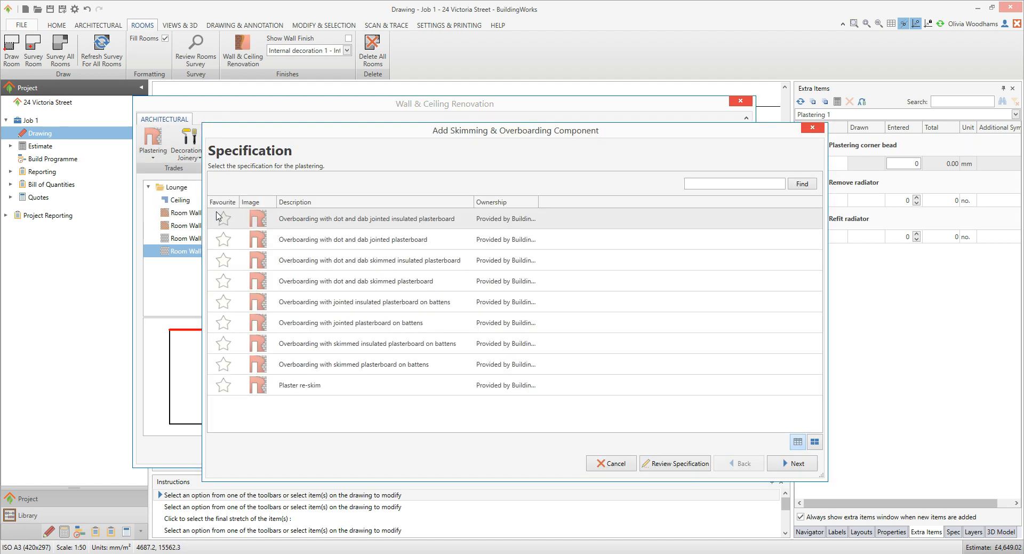
{"action": "left_click", "coordinate": [221, 219]}
{"action": "left_click", "coordinate": [436, 368]}
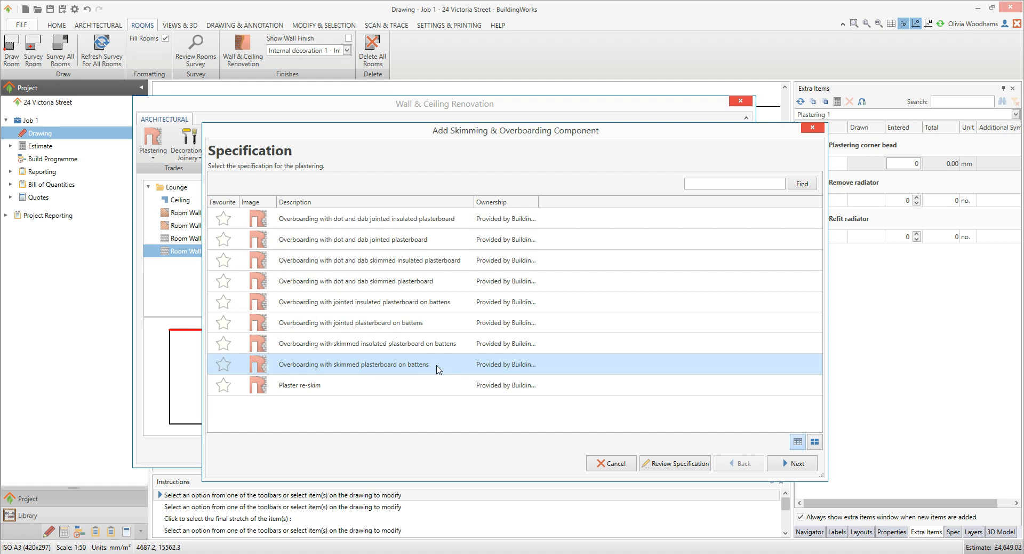
{"action": "left_click", "coordinate": [803, 464]}
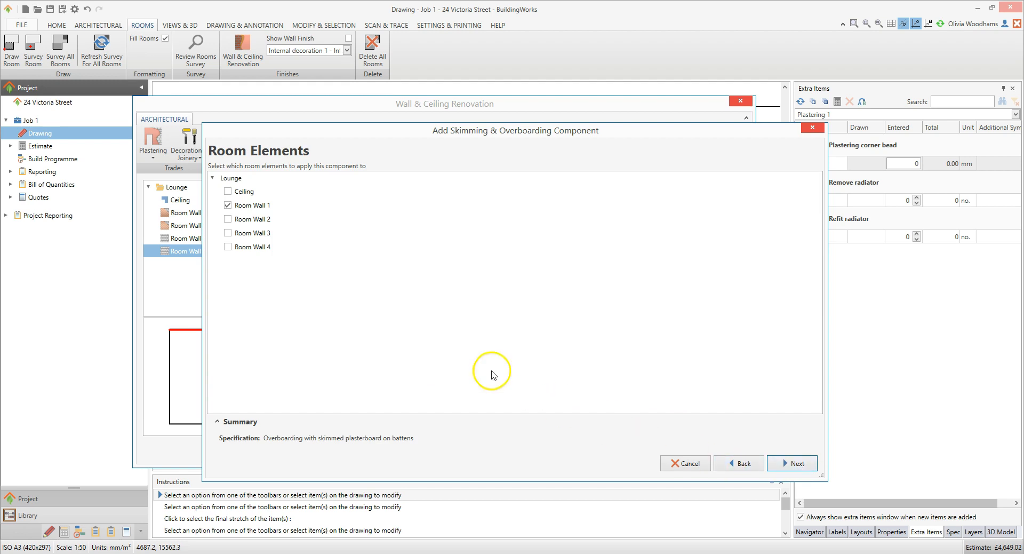
Step: Apply the overboarding component to the Lounge ceiling only, leaving out Room Wall 1, and finish it with its existing dimensions
{"action": "left_click", "coordinate": [227, 193]}
{"action": "left_click", "coordinate": [228, 207]}
{"action": "left_click", "coordinate": [228, 207]}
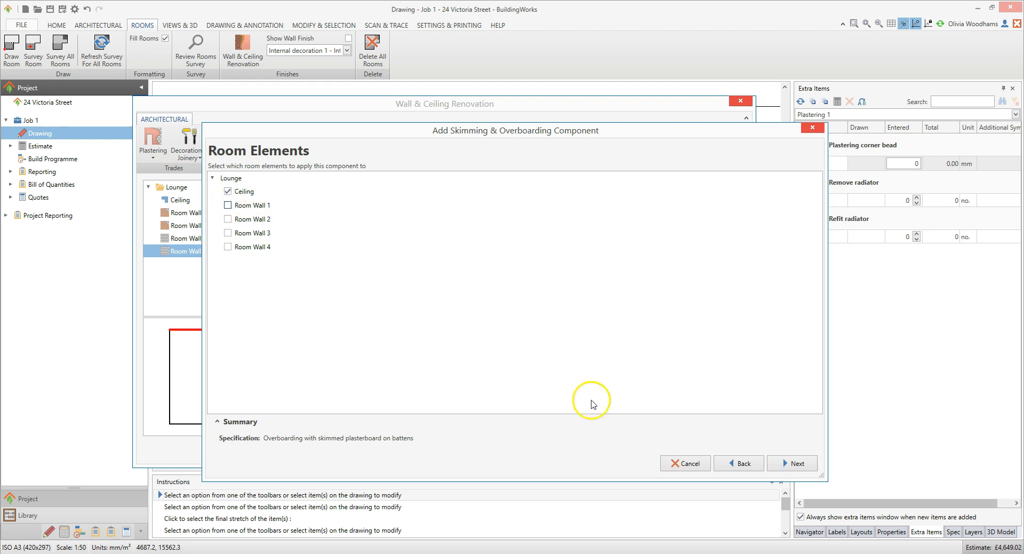
{"action": "left_click", "coordinate": [807, 461]}
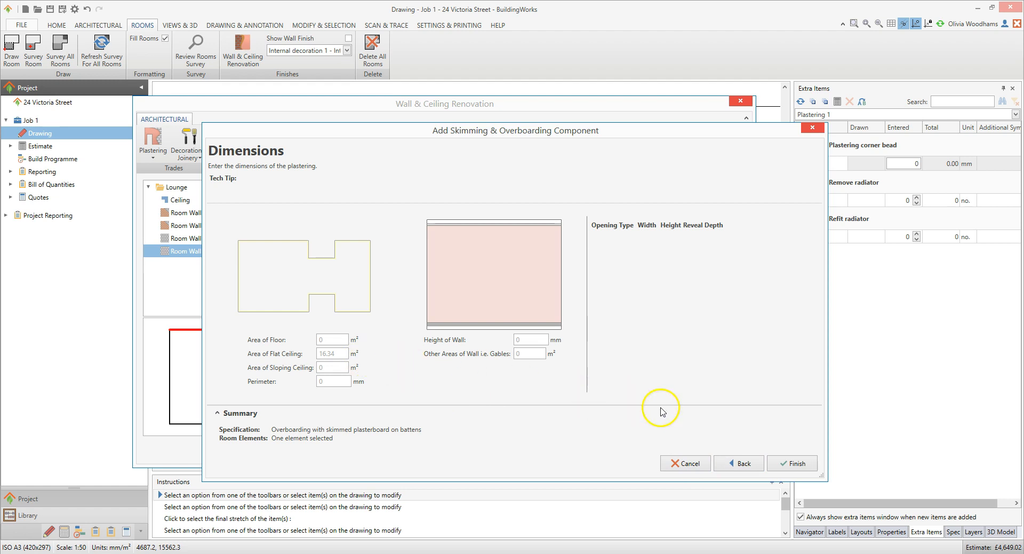
{"action": "left_click", "coordinate": [798, 463]}
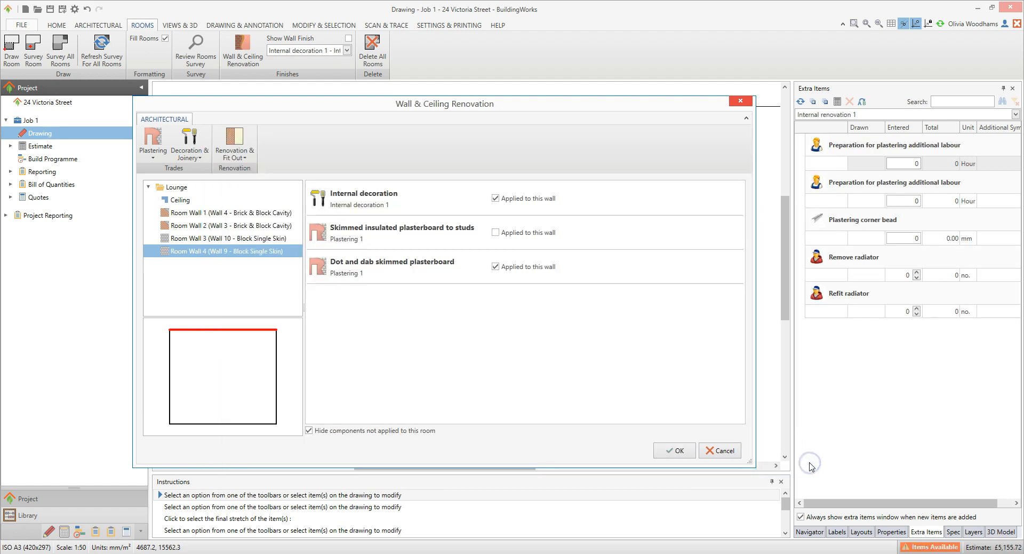
Step: Check the overboarding on the Lounge ceiling, review the whole room's components and confirm the wall and ceiling renovation
{"action": "left_click", "coordinate": [191, 202]}
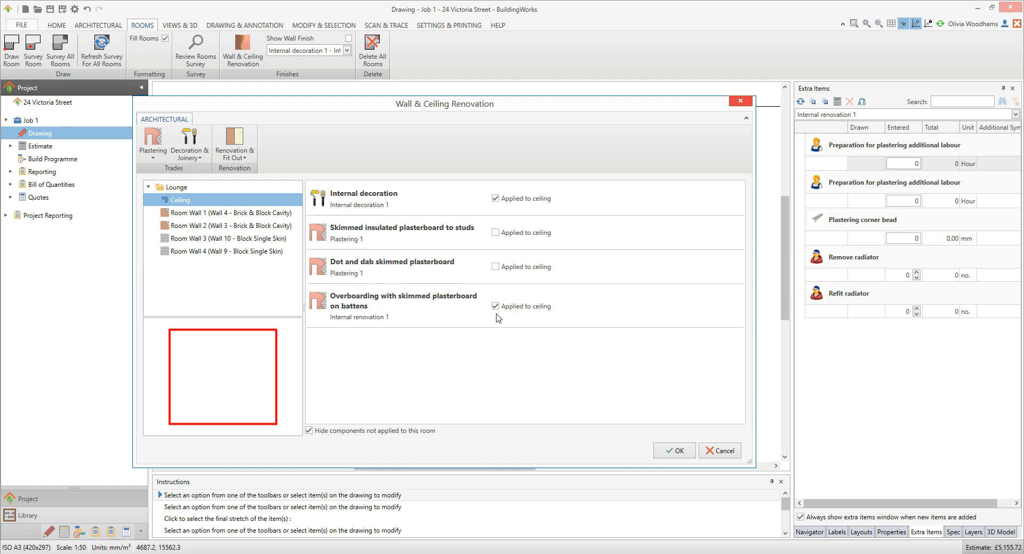
{"action": "left_click", "coordinate": [173, 189]}
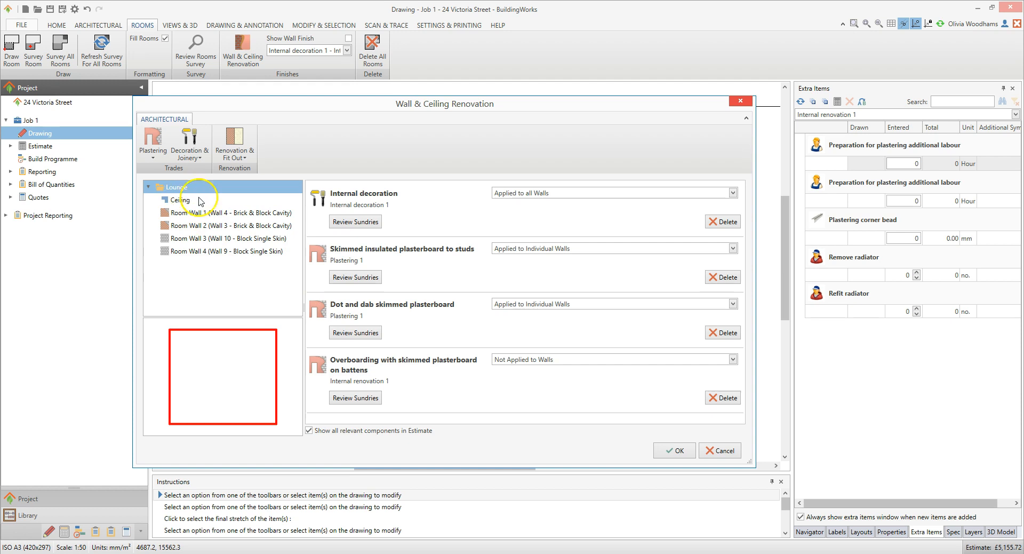
{"action": "left_click", "coordinate": [373, 283]}
{"action": "left_click", "coordinate": [680, 451]}
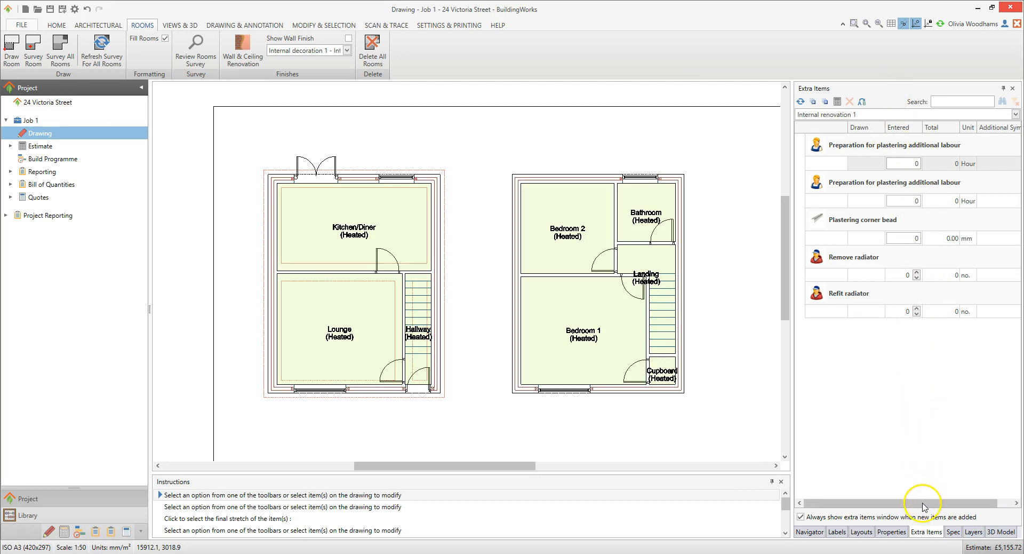
Step: Check that the Extra Items window is enabled for display and look over the extra items for Internal renovation 1
{"action": "left_click", "coordinate": [929, 537]}
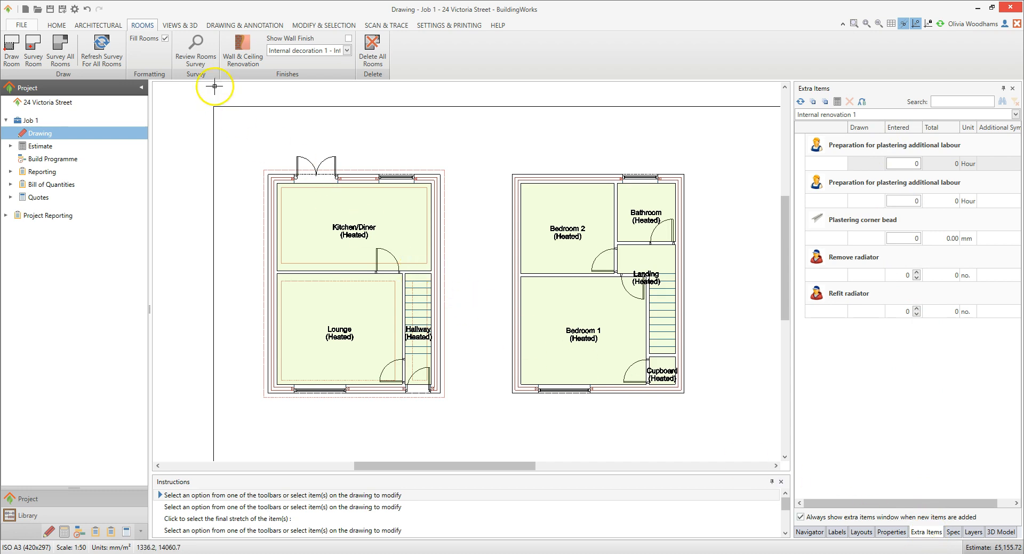
{"action": "left_click", "coordinate": [181, 25]}
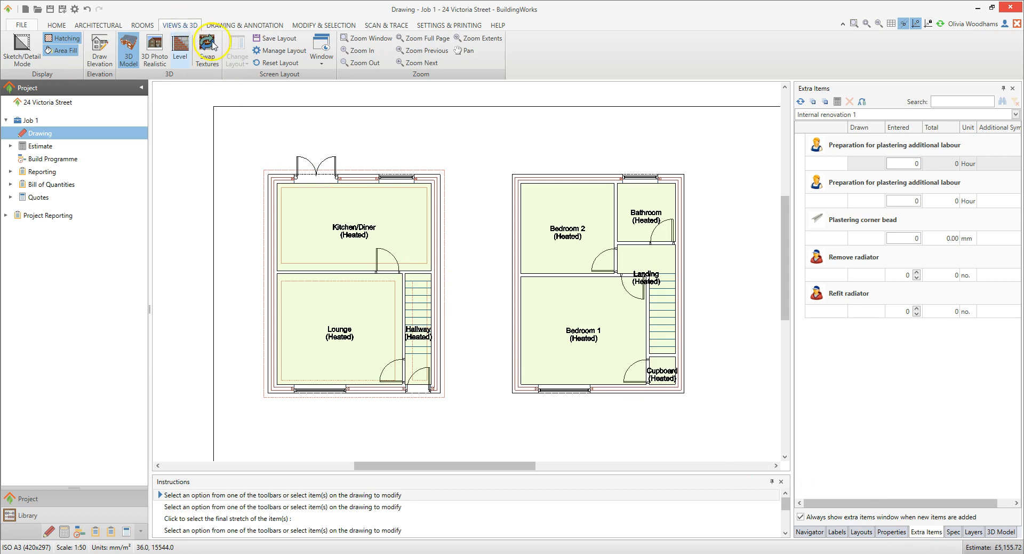
{"action": "left_click", "coordinate": [315, 59]}
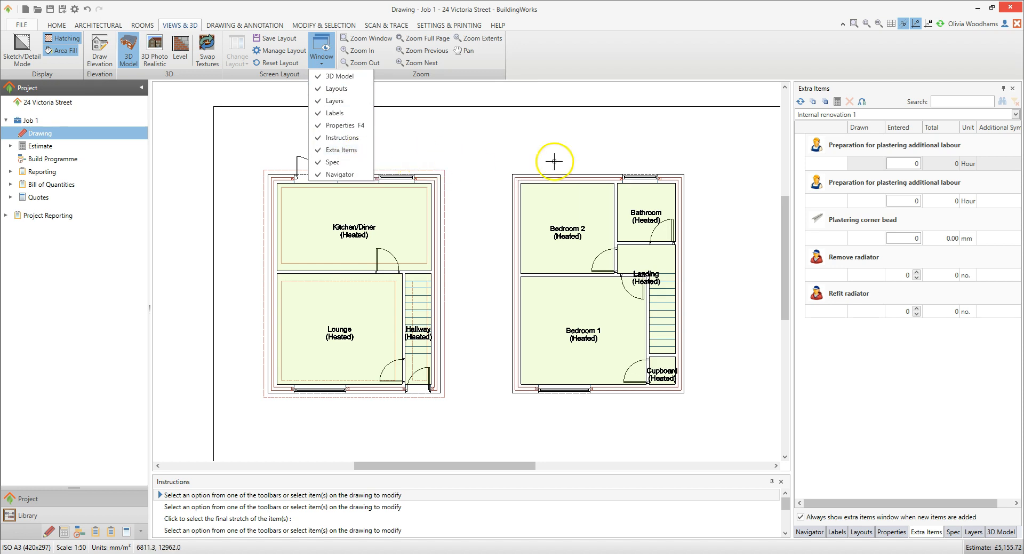
{"action": "left_click", "coordinate": [882, 94]}
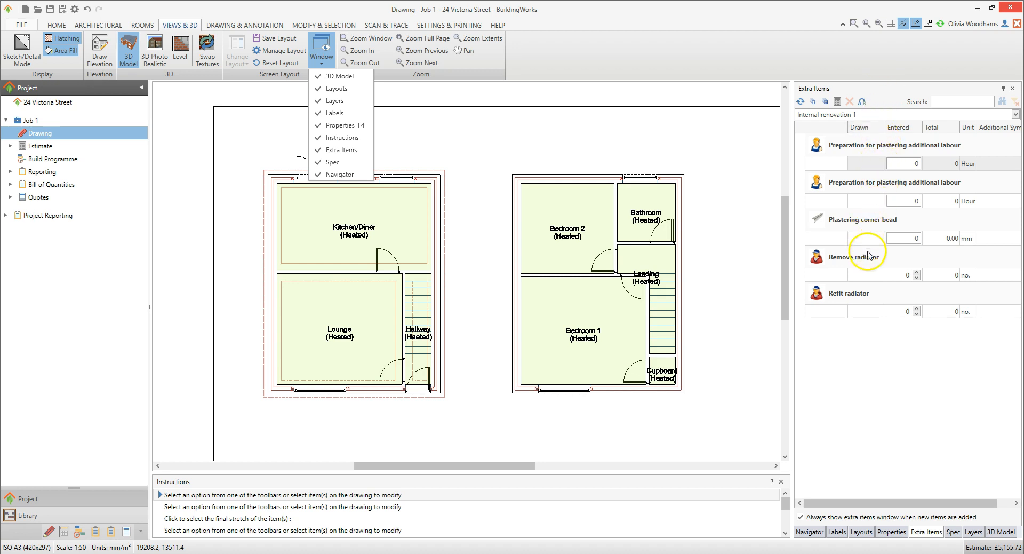
{"action": "left_click", "coordinate": [871, 318]}
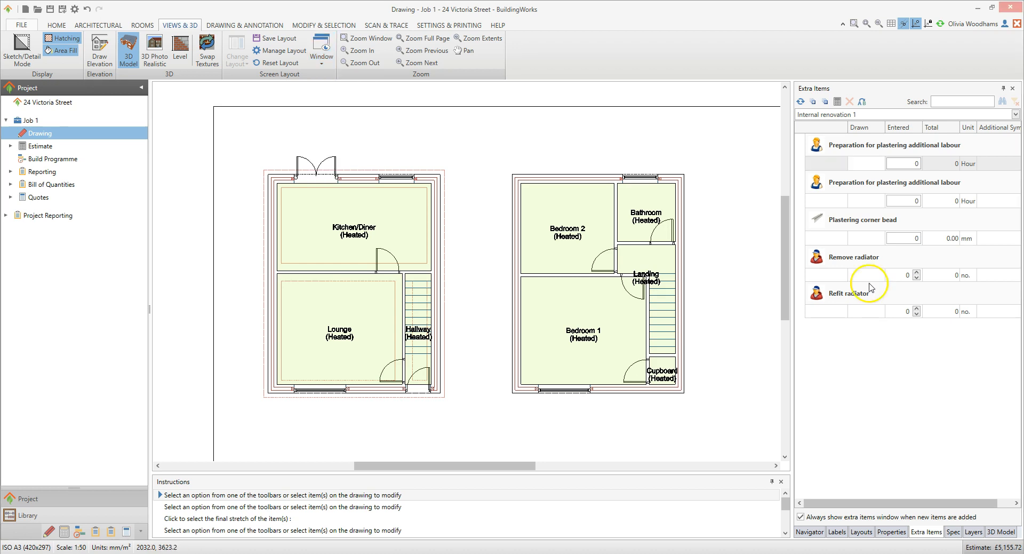
Step: Enter 4 hours of additional plastering preparation labour for the plasterer's mate in Internal renovation 1
{"action": "left_click", "coordinate": [866, 151]}
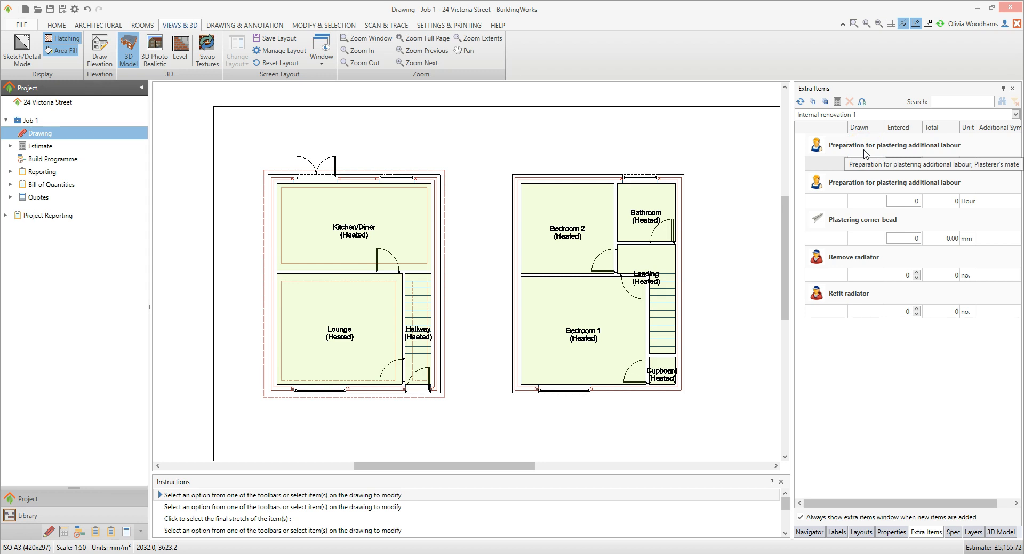
{"action": "left_click", "coordinate": [860, 184]}
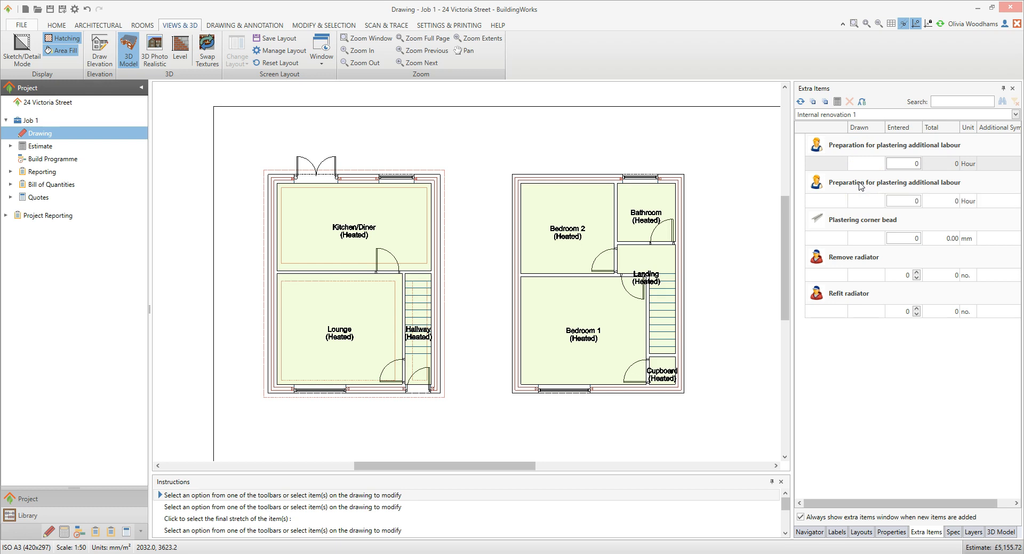
{"action": "left_click", "coordinate": [901, 164]}
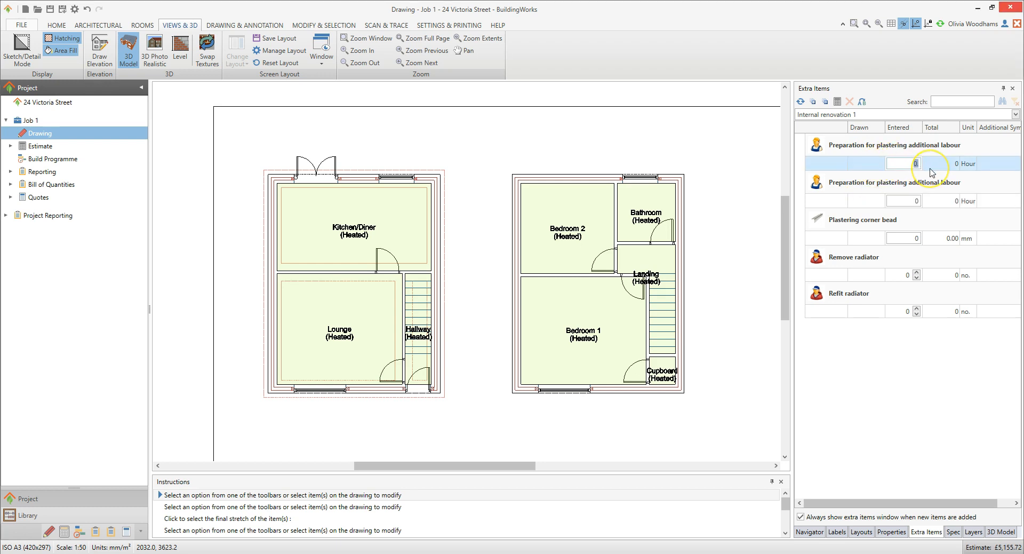
{"action": "type", "text": "4."}
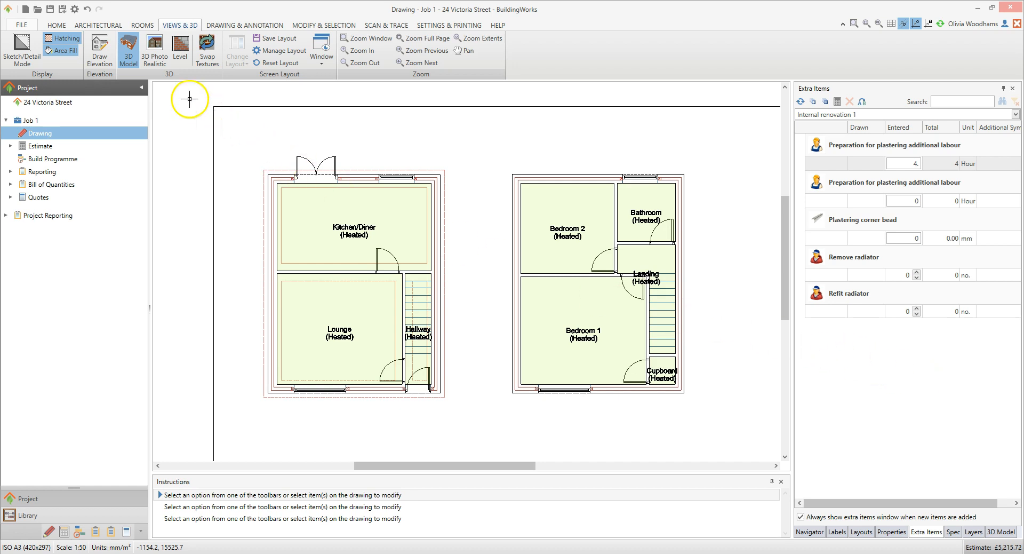
Step: Show the wall finish on the plans for internal decoration, skimmed insulated plasterboard to studs, and dot and dab skimmed plasterboard in turn
{"action": "left_click", "coordinate": [147, 27]}
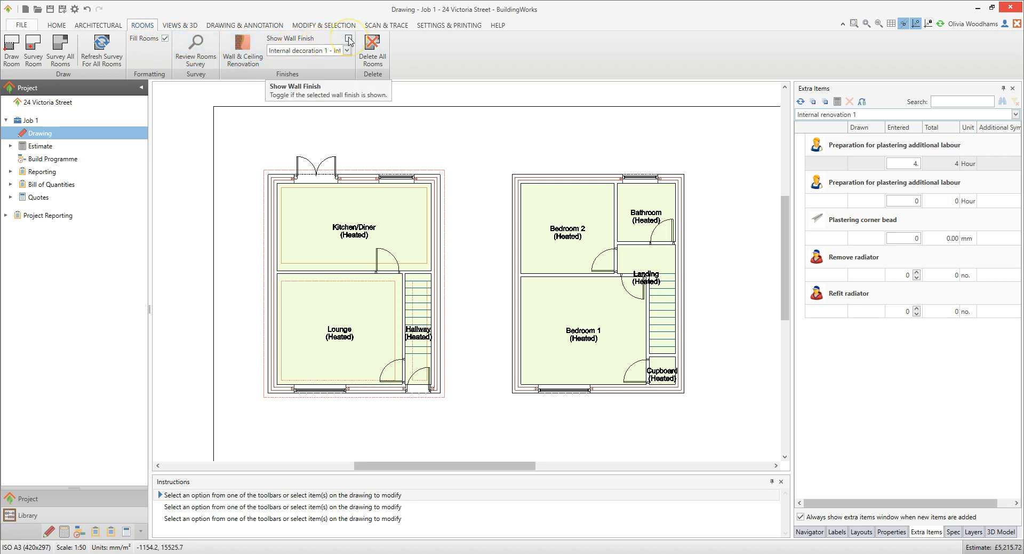
{"action": "left_click", "coordinate": [348, 39]}
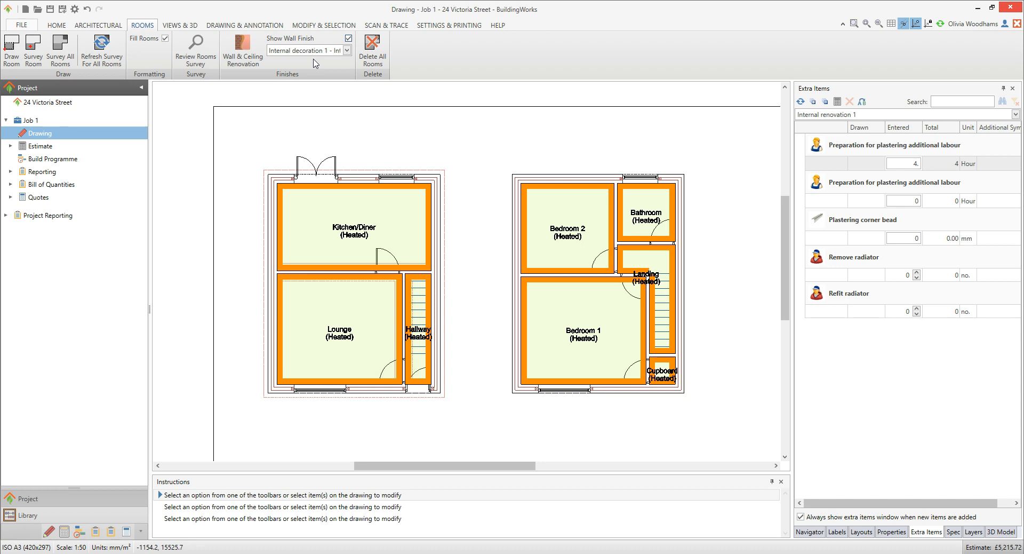
{"action": "left_click", "coordinate": [347, 51]}
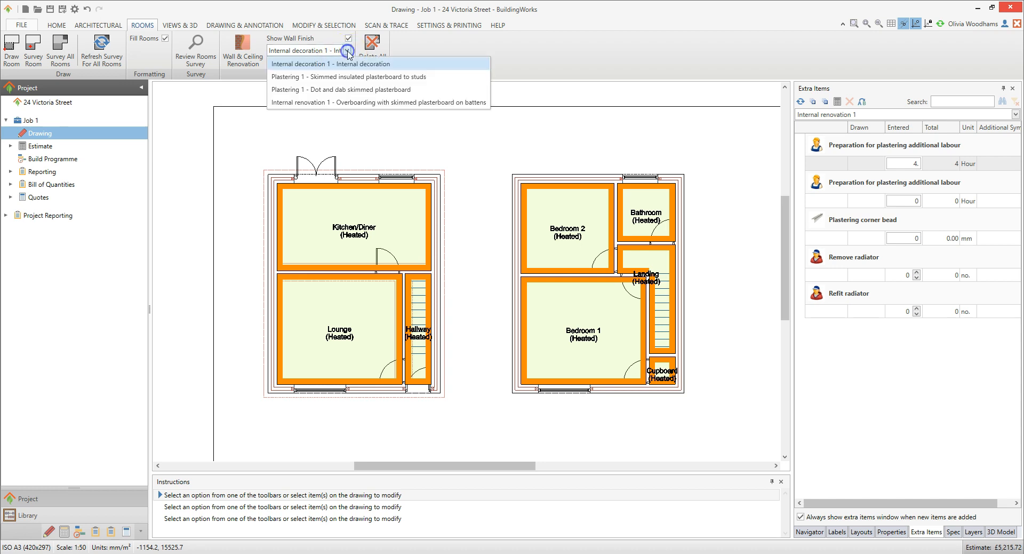
{"action": "left_click", "coordinate": [338, 77]}
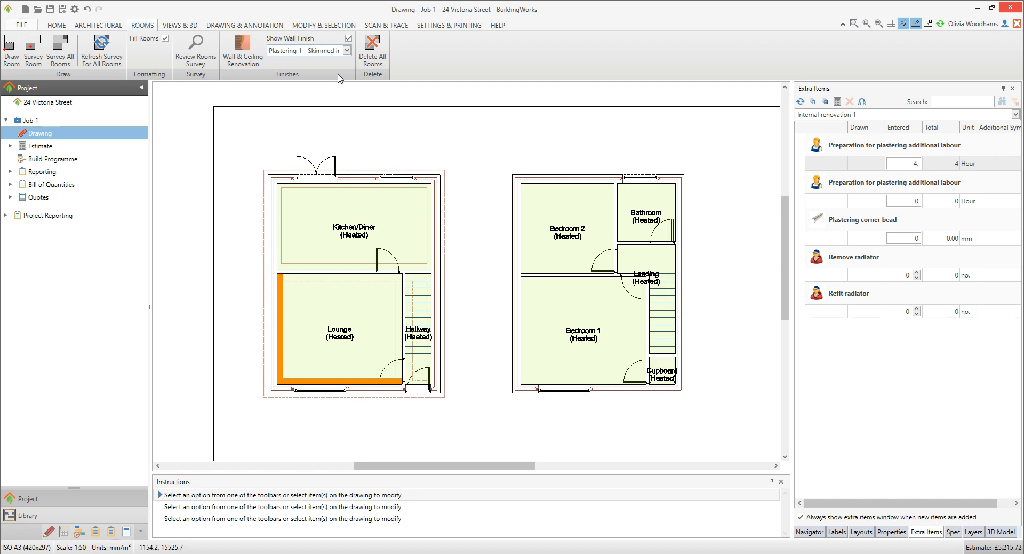
{"action": "left_click", "coordinate": [347, 51]}
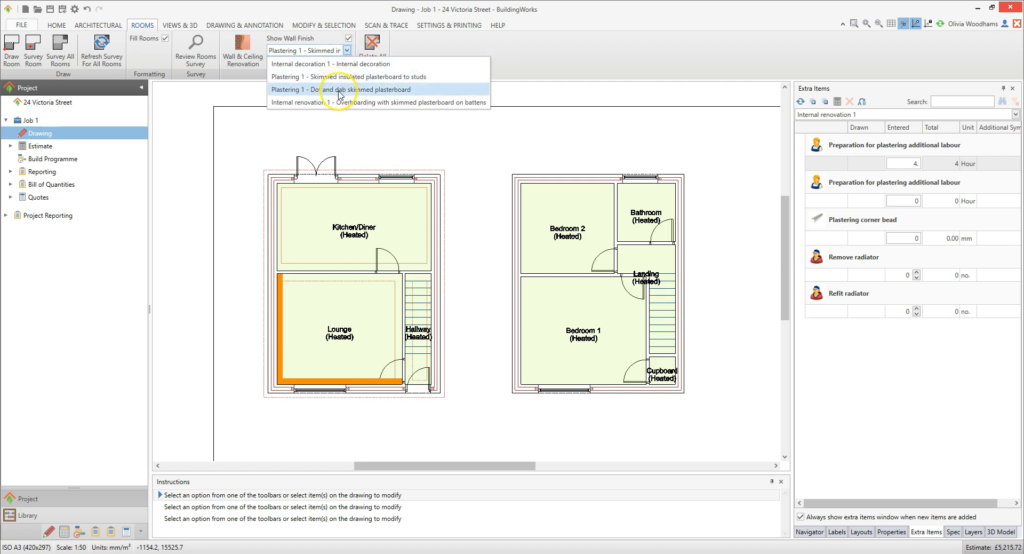
{"action": "left_click", "coordinate": [340, 90]}
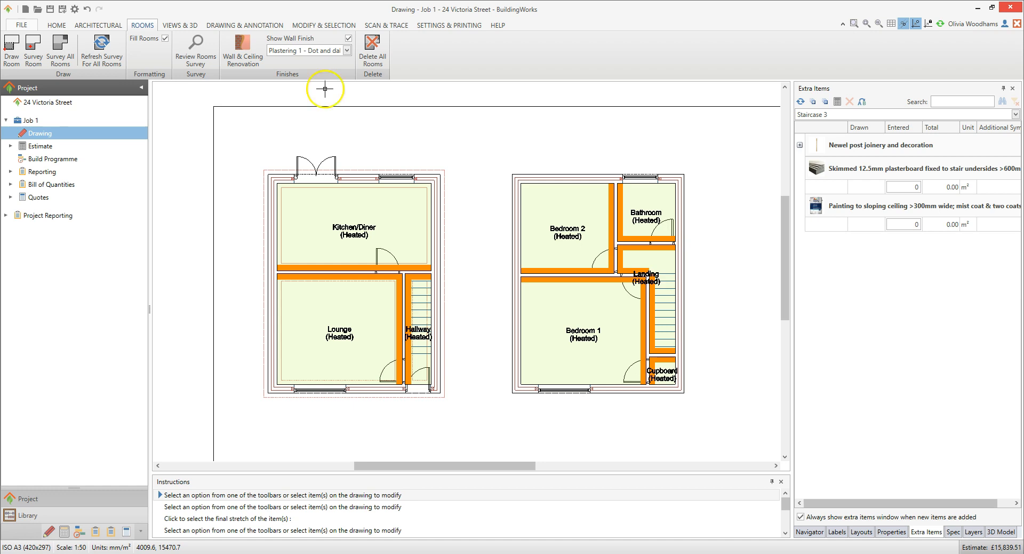
Step: Open the Internal decoration calculator from the job's estimate
{"action": "left_click", "coordinate": [44, 147]}
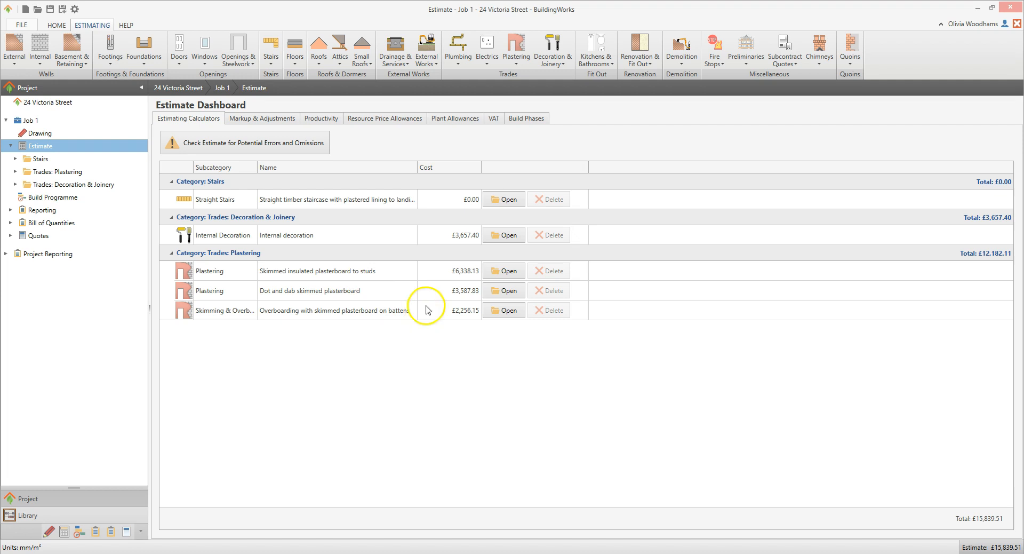
{"action": "left_click", "coordinate": [518, 239]}
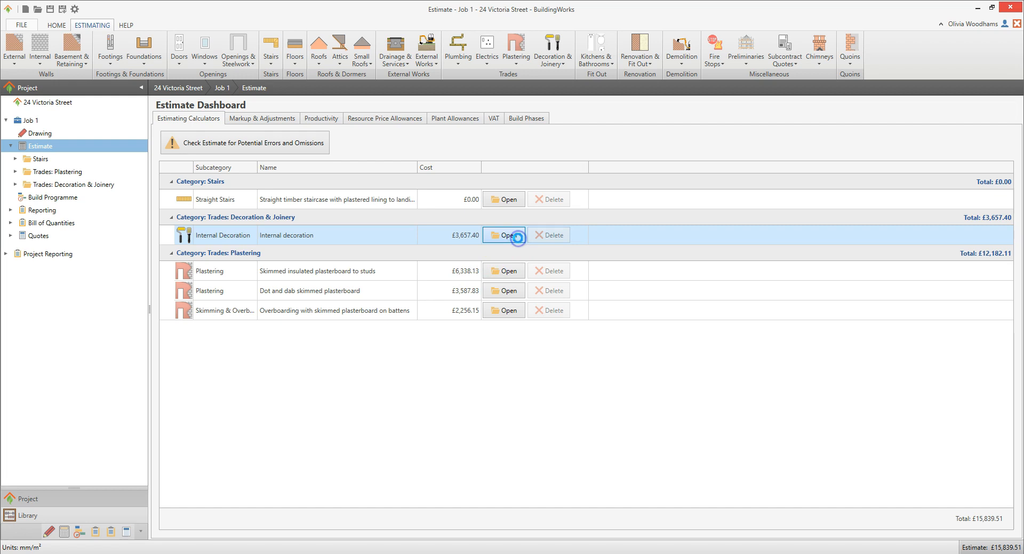